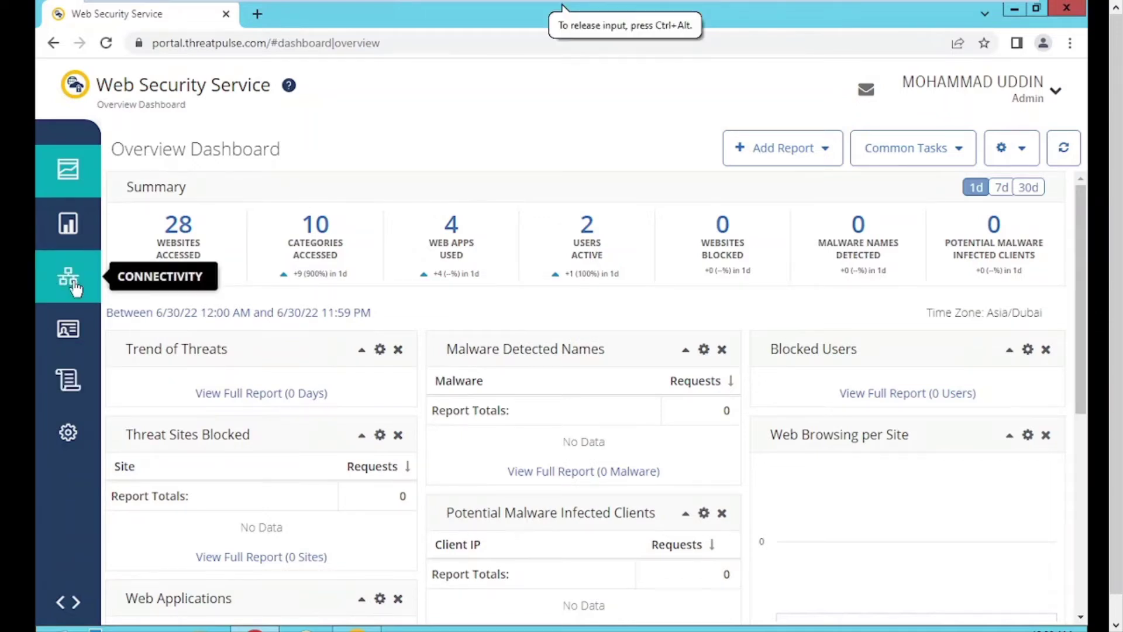
Step: Go to Connectivity > Symantec Endpoint Security to view the SEP integration token list
{"action": "left_click", "coordinate": [75, 287]}
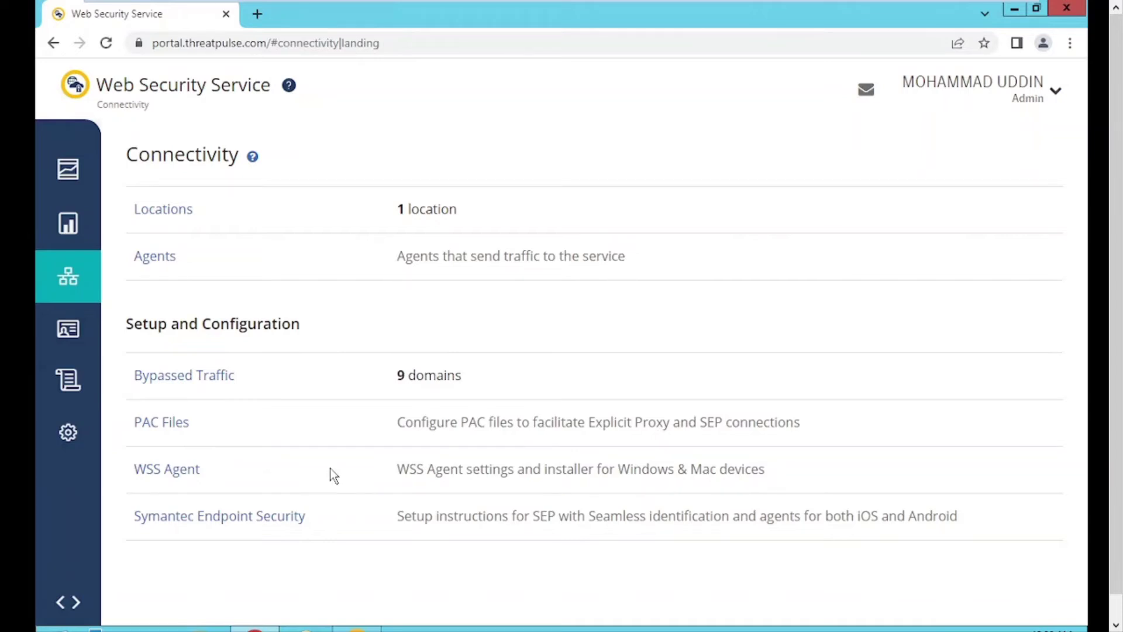
{"action": "left_click", "coordinate": [208, 516]}
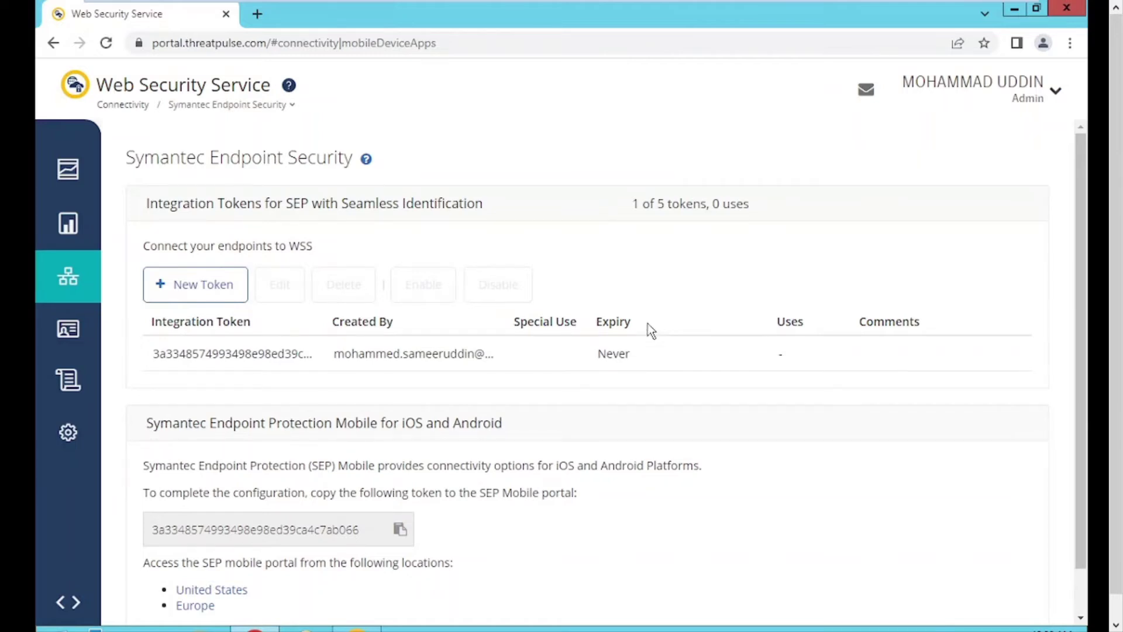
{"action": "left_click", "coordinate": [222, 350]}
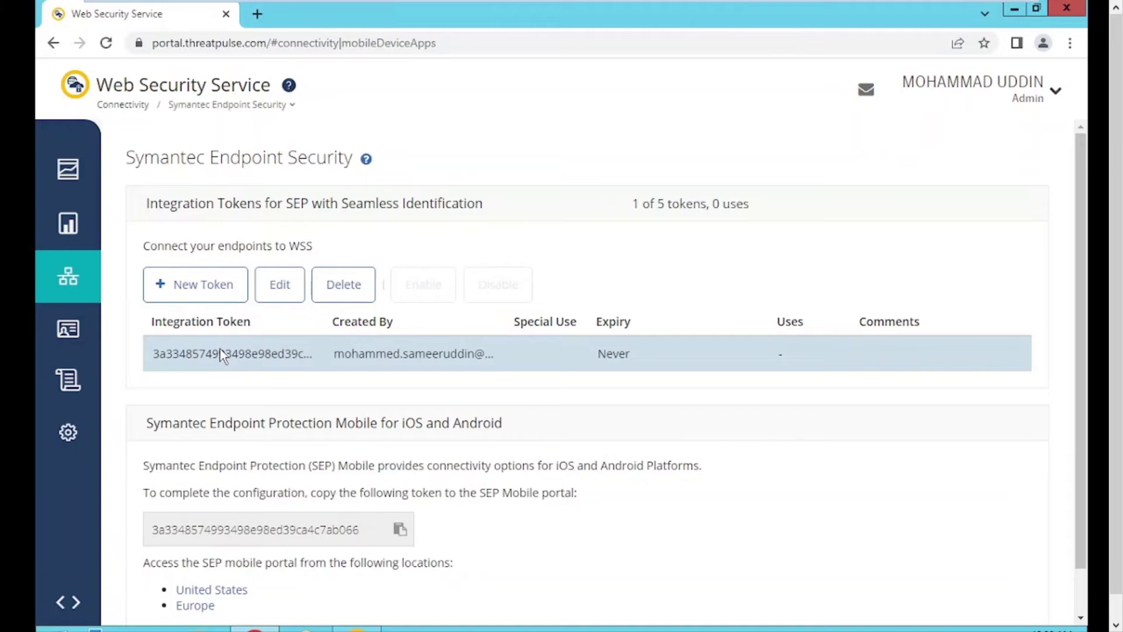
{"action": "left_click", "coordinate": [279, 287]}
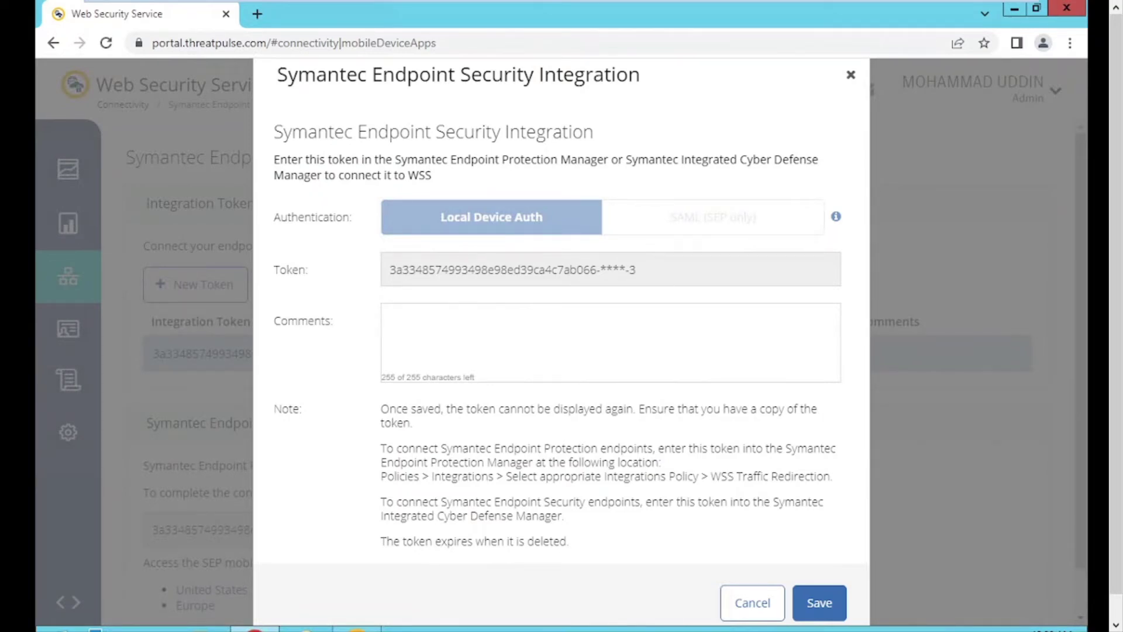
{"action": "left_click_drag", "start_coordinate": [655, 274], "coordinate": [376, 279]}
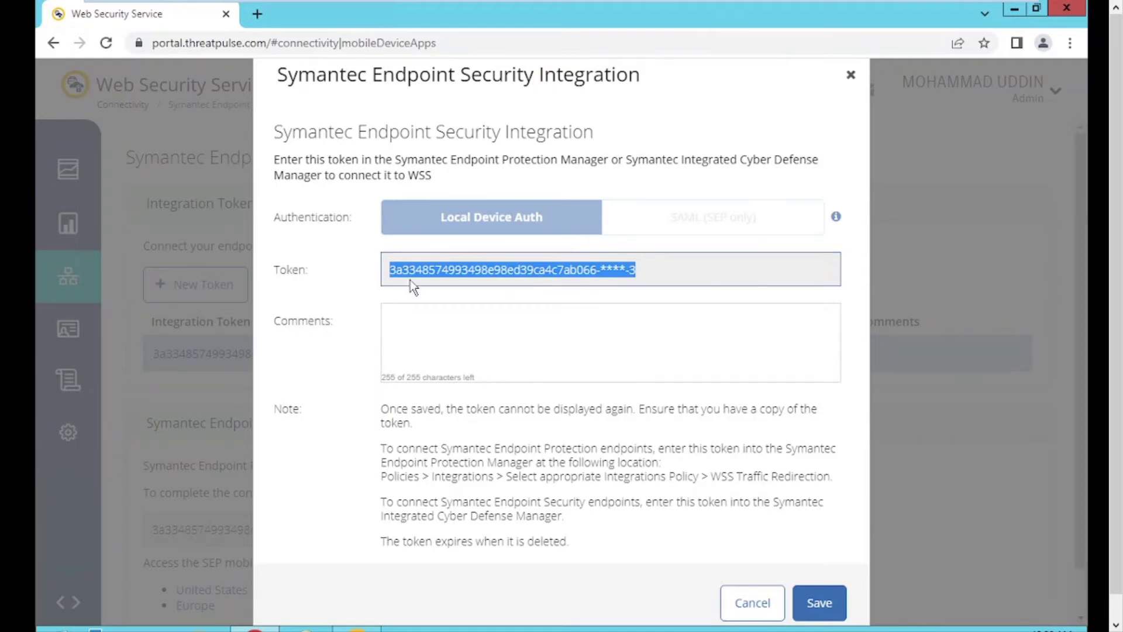
{"action": "left_click", "coordinate": [760, 612]}
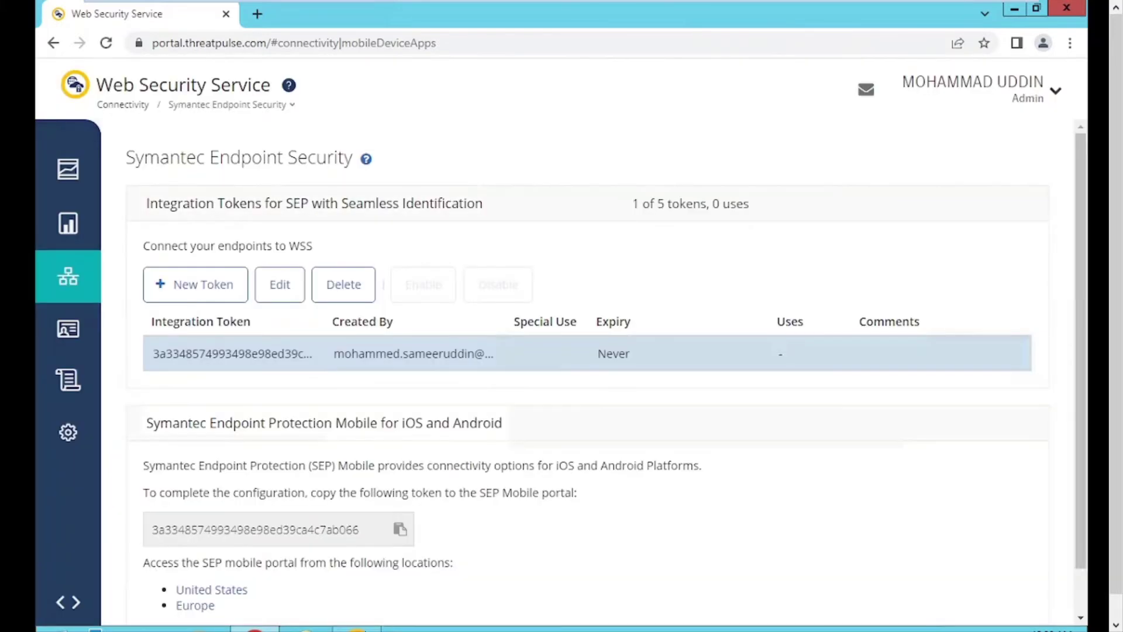
Step: In SEPM's Integrations policies list, open the WSS_redirection policy for editing
{"action": "mouse_move", "coordinate": [356, 628]}
{"action": "left_click", "coordinate": [404, 556]}
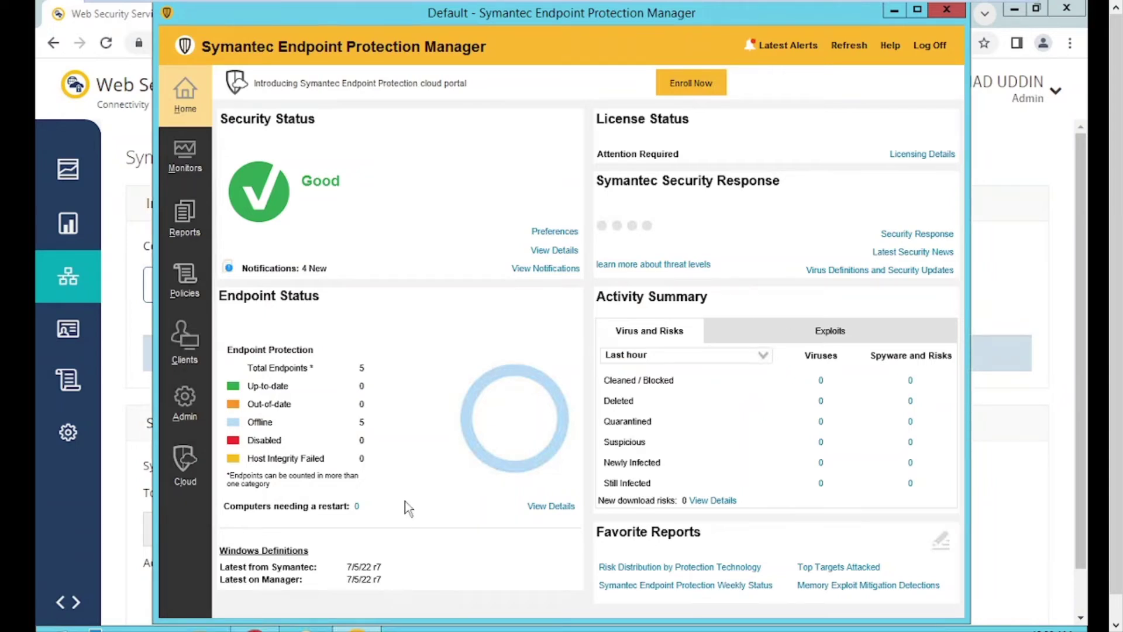
{"action": "left_click", "coordinate": [191, 282]}
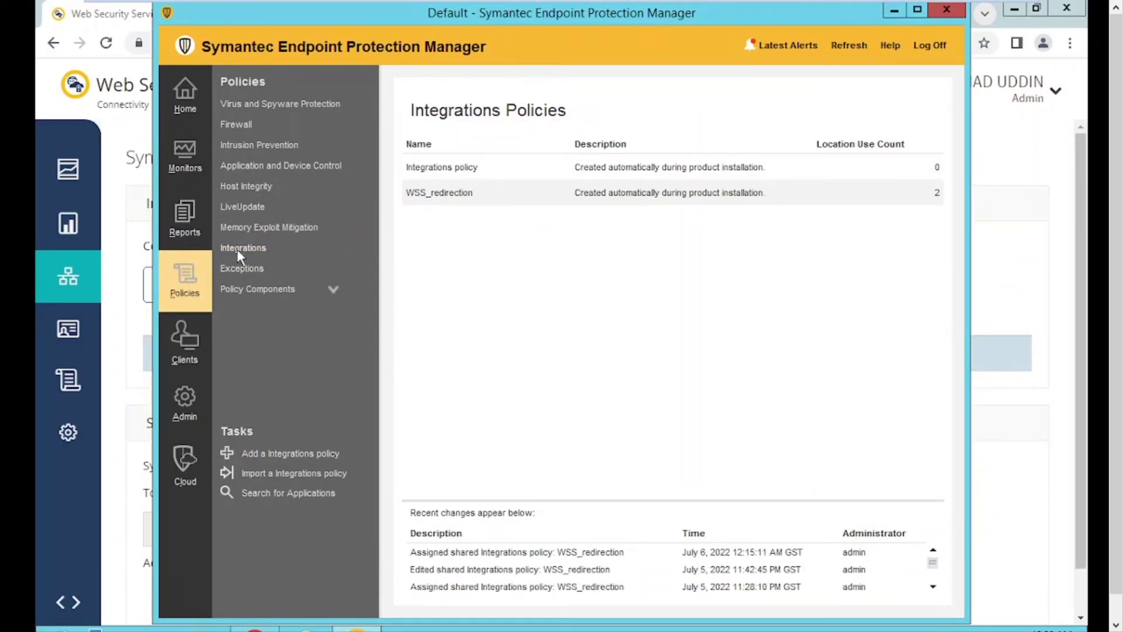
{"action": "left_click", "coordinate": [462, 194]}
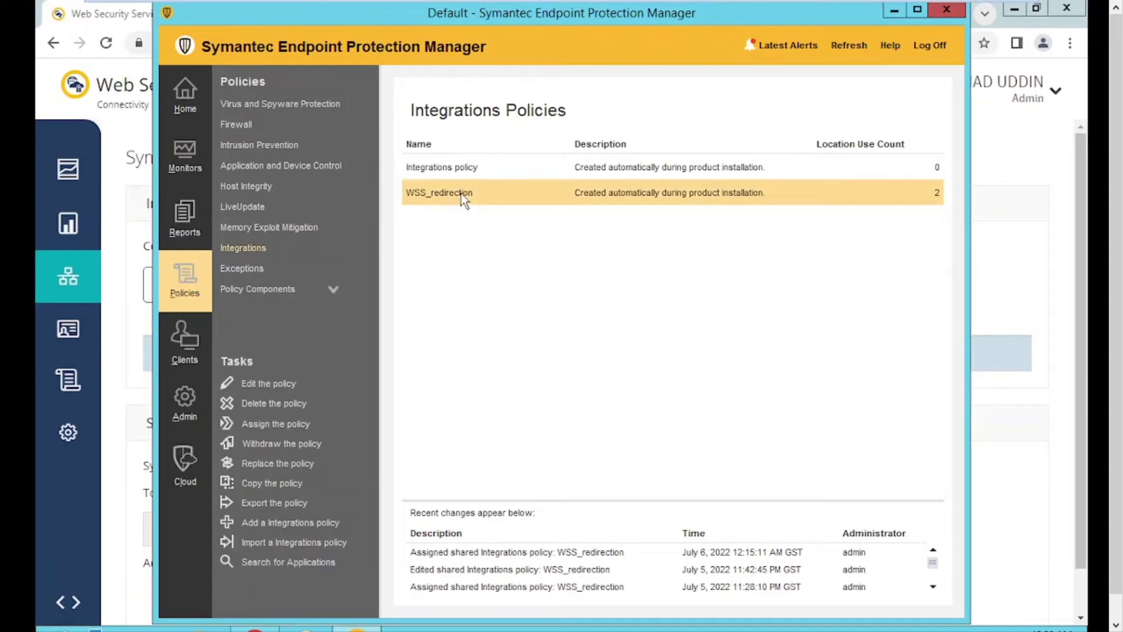
{"action": "right_click", "coordinate": [462, 195]}
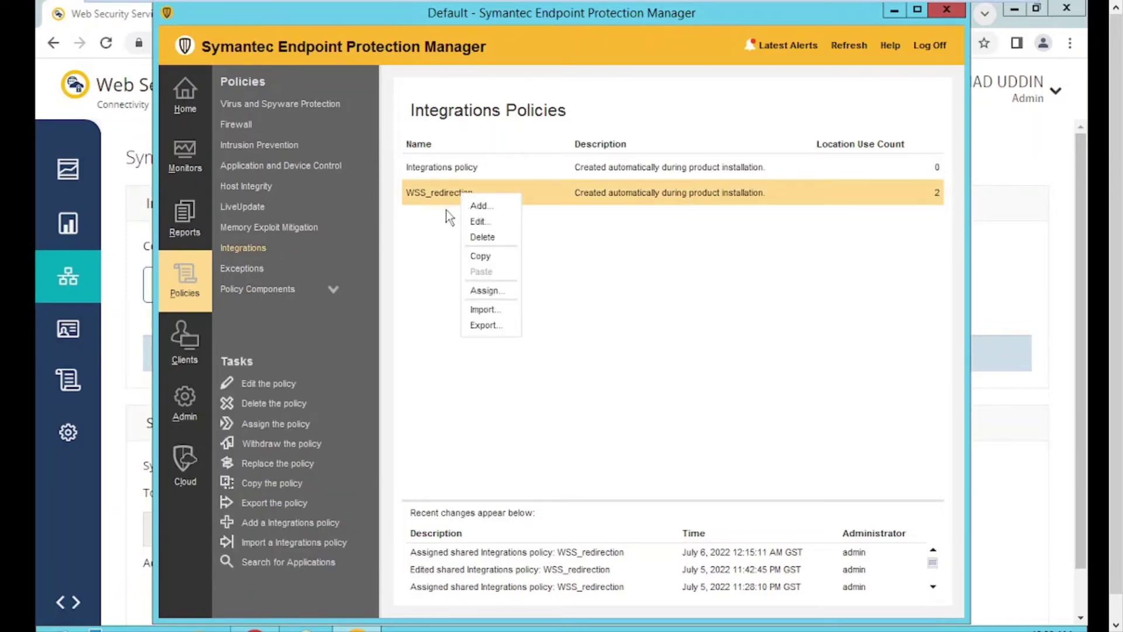
{"action": "left_click", "coordinate": [482, 222]}
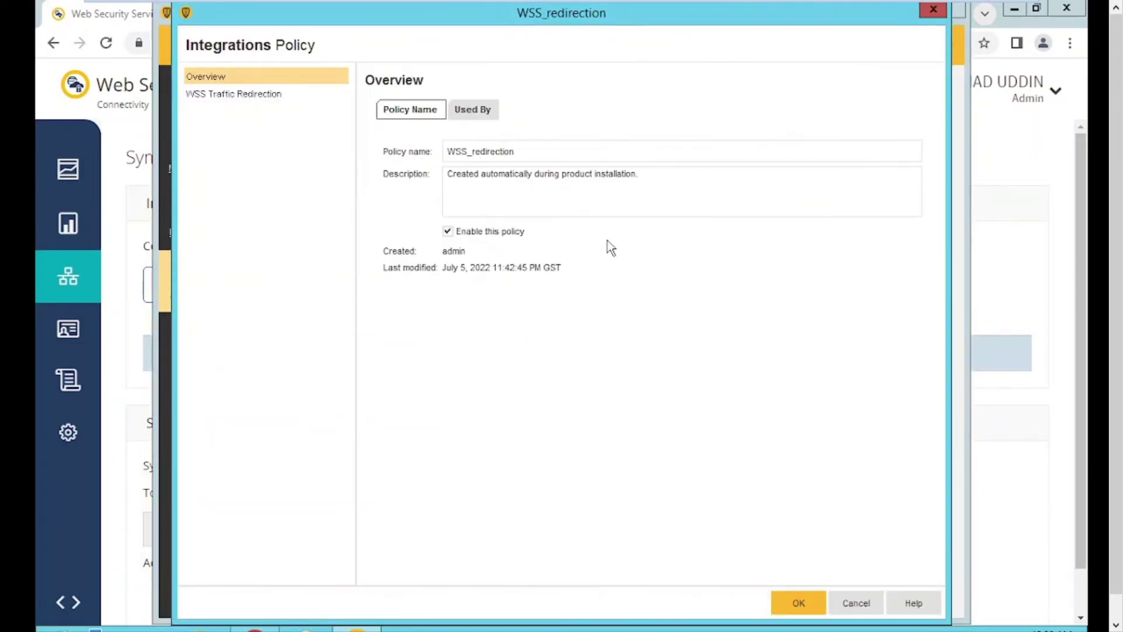
Step: Show the policy's WSS Traffic Redirection page, focus the WSS integration token field, then return to WSS
{"action": "left_click", "coordinate": [270, 100]}
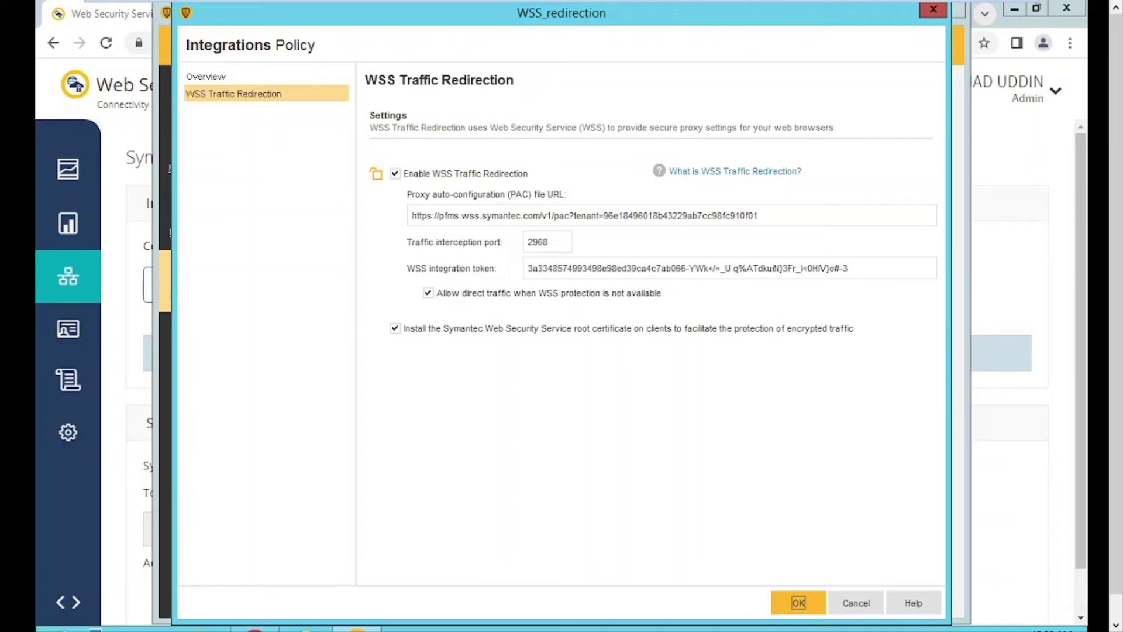
{"action": "left_click", "coordinate": [848, 268]}
{"action": "left_click", "coordinate": [82, 289]}
Step: Copy the Global PAC File URL from WSS PAC Files into the policy's PAC URL field and save the policy
{"action": "left_click", "coordinate": [82, 290]}
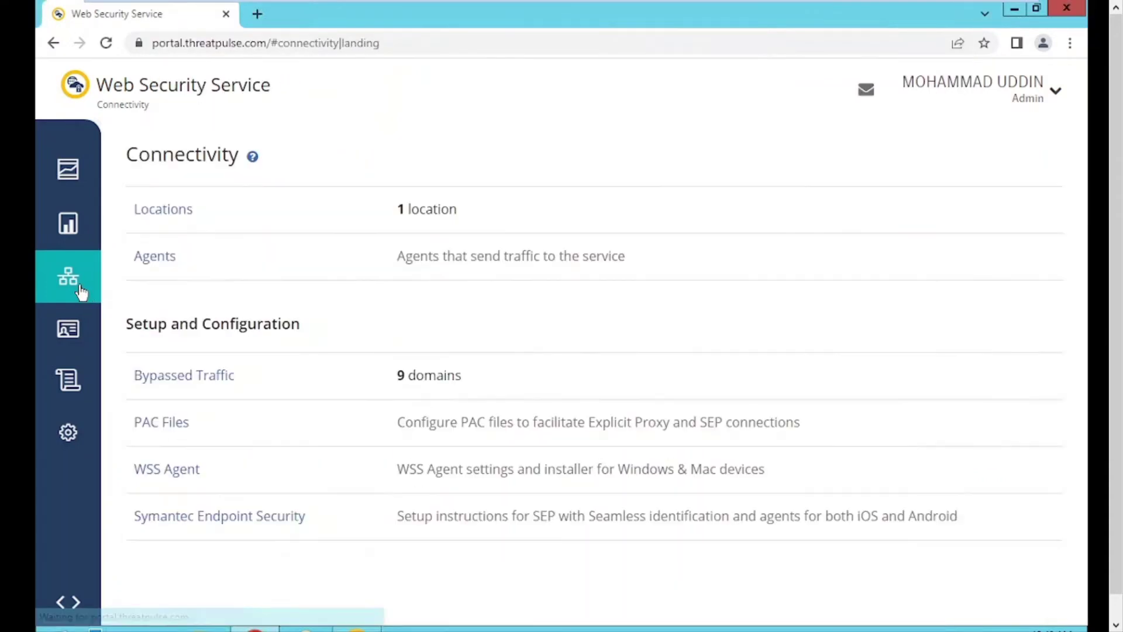
{"action": "left_click", "coordinate": [166, 422]}
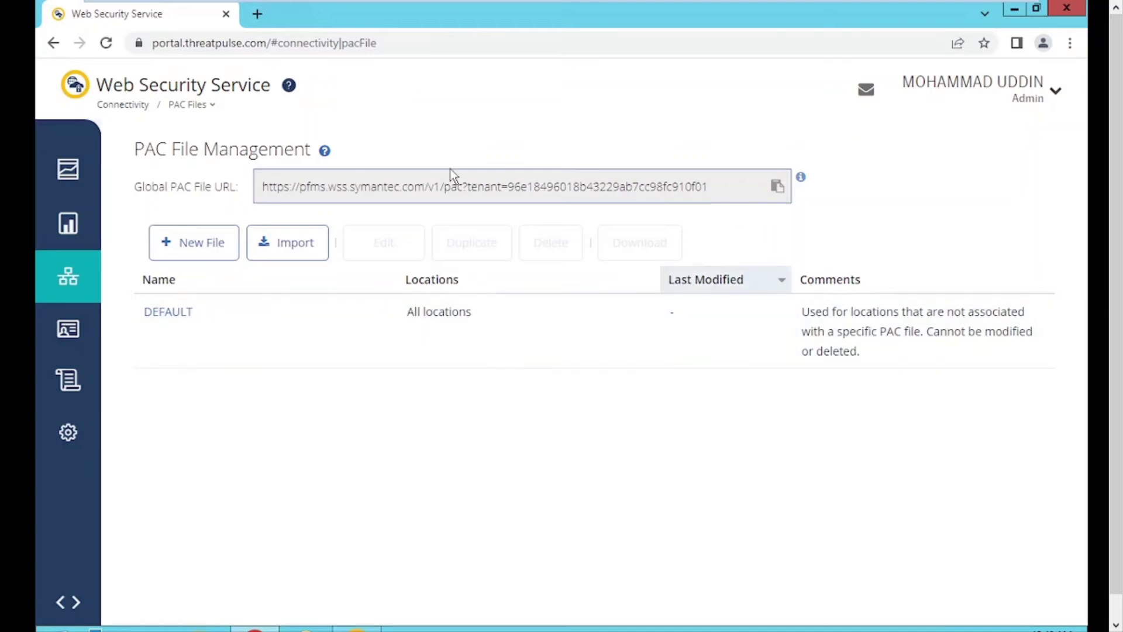
{"action": "left_click", "coordinate": [778, 187]}
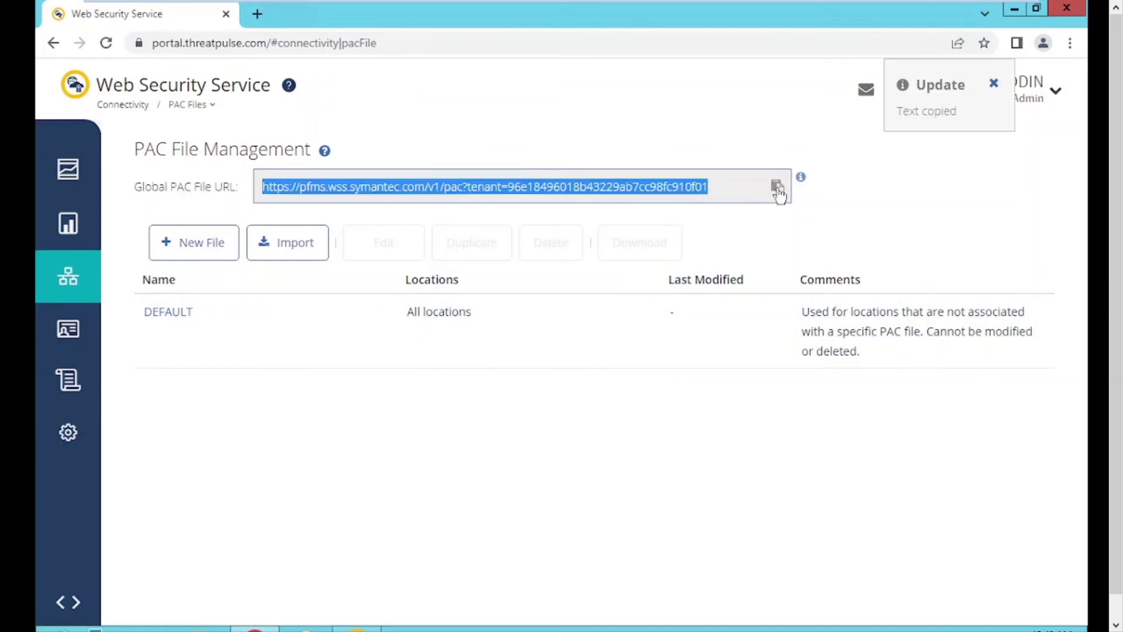
{"action": "left_click", "coordinate": [367, 629]}
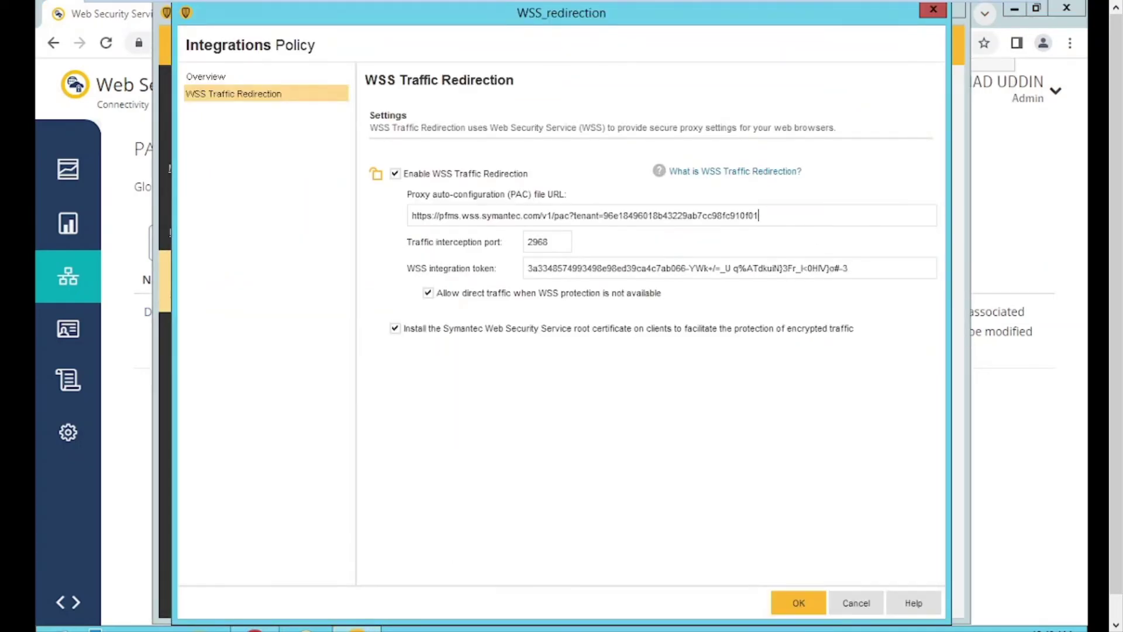
{"action": "left_click_drag", "start_coordinate": [759, 215], "coordinate": [411, 216]}
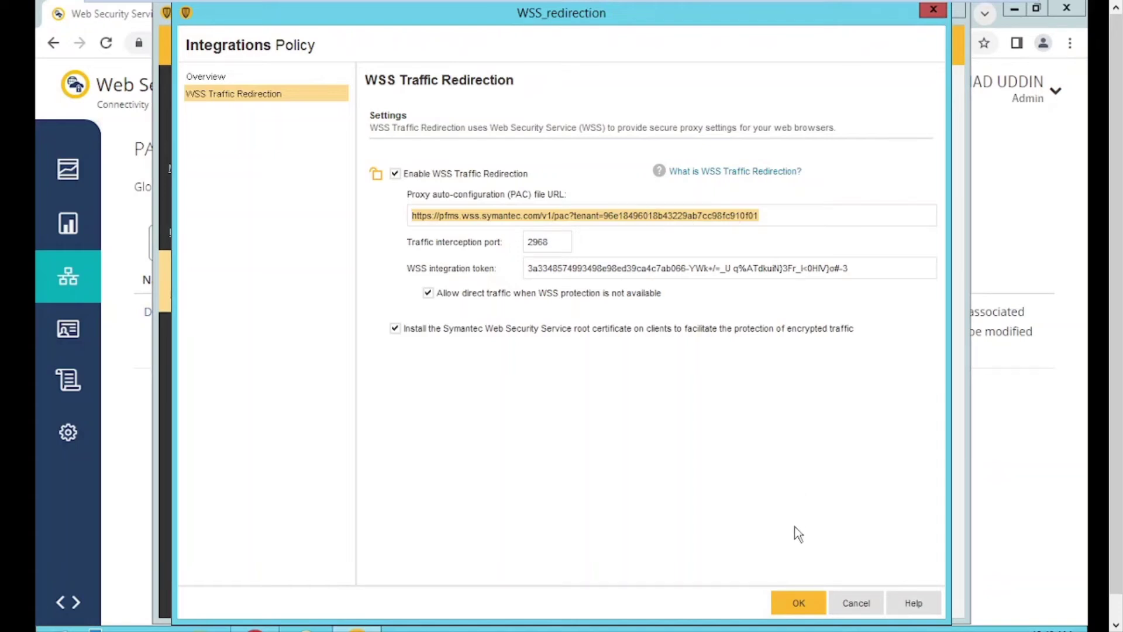
{"action": "left_click", "coordinate": [793, 600]}
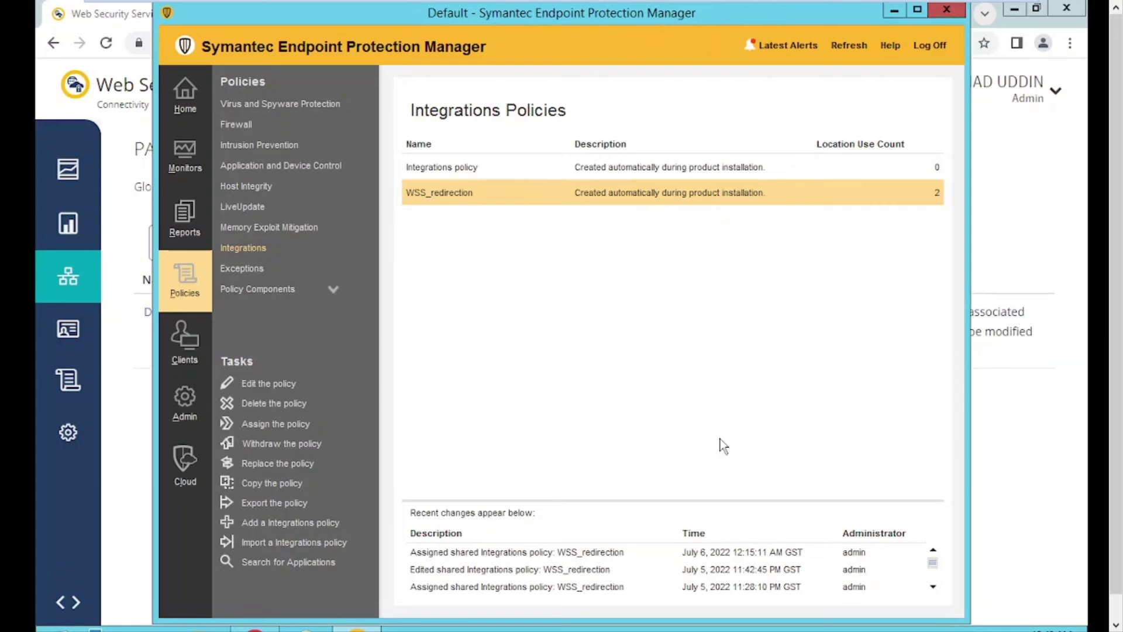
Step: After reviewing My Company's clients, assign WSS_redirection to My Company and confirm the assignment
{"action": "left_click", "coordinate": [181, 331]}
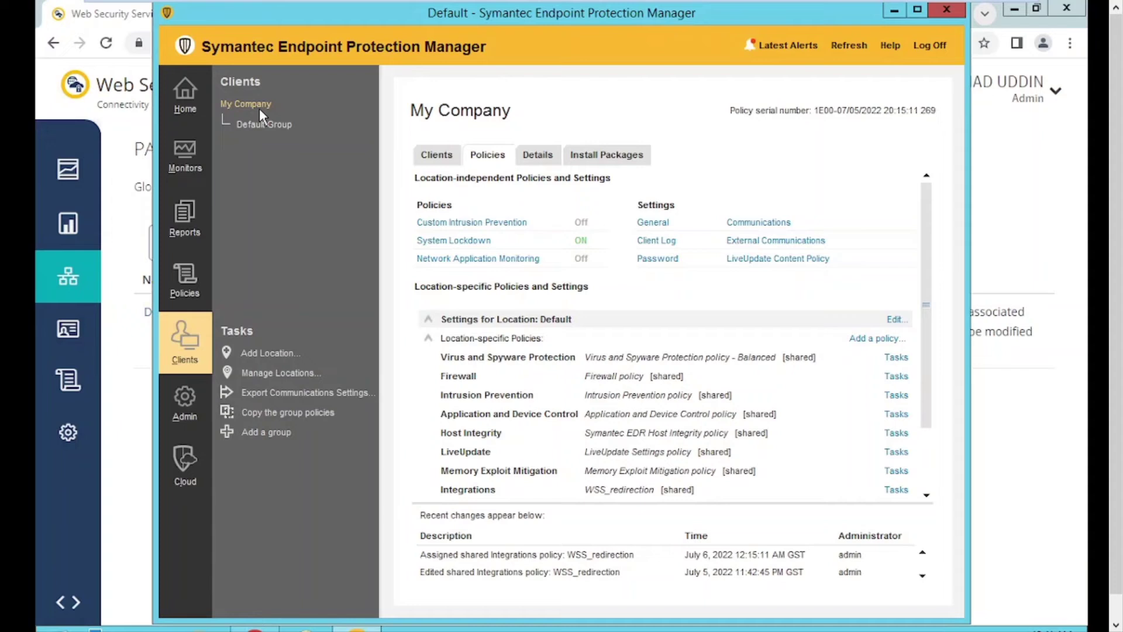
{"action": "left_click", "coordinate": [421, 157]}
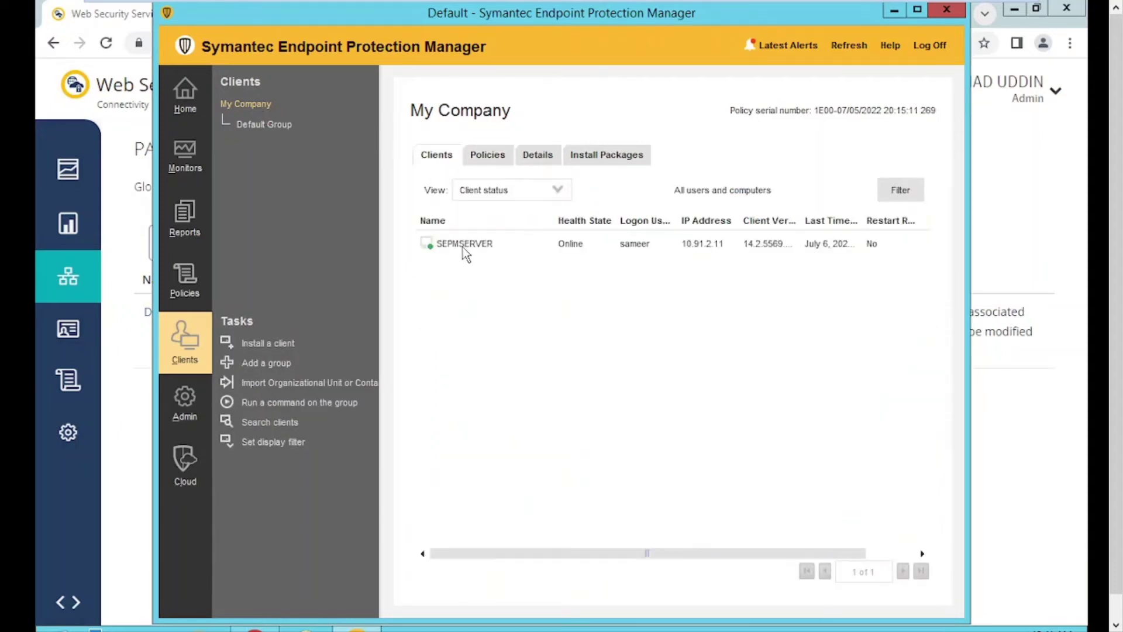
{"action": "left_click", "coordinate": [199, 284]}
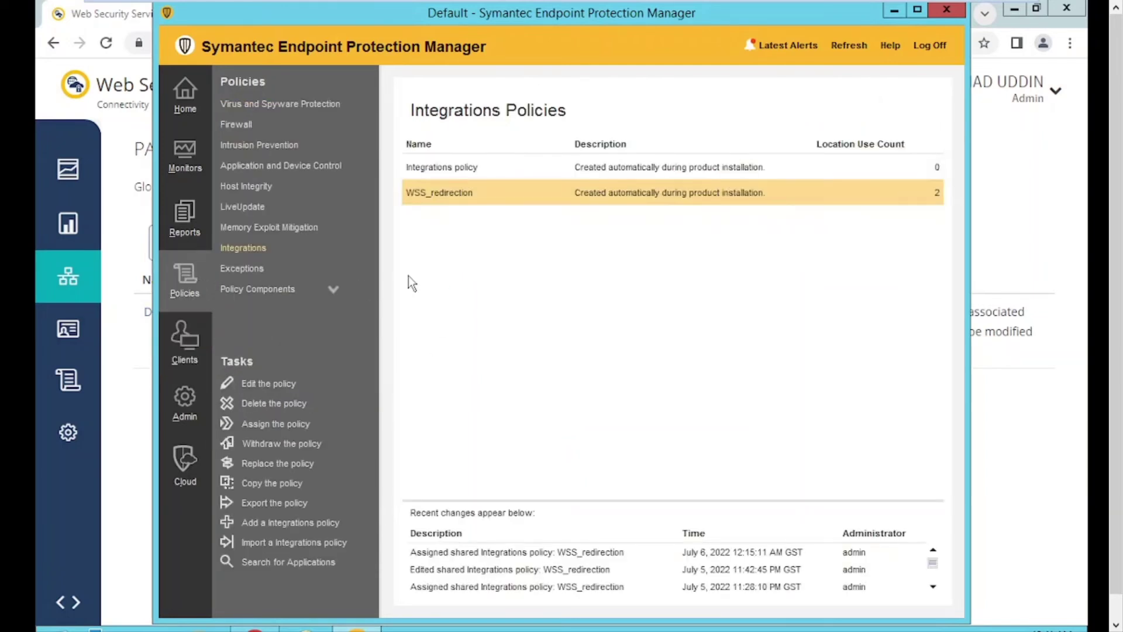
{"action": "right_click", "coordinate": [438, 201]}
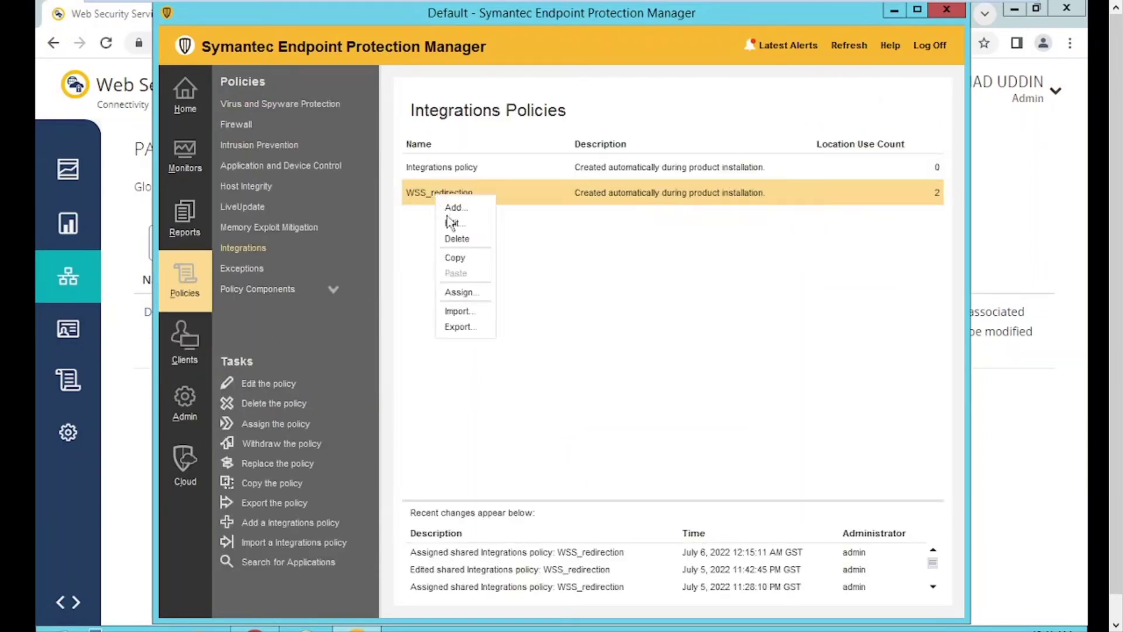
{"action": "left_click", "coordinate": [462, 292]}
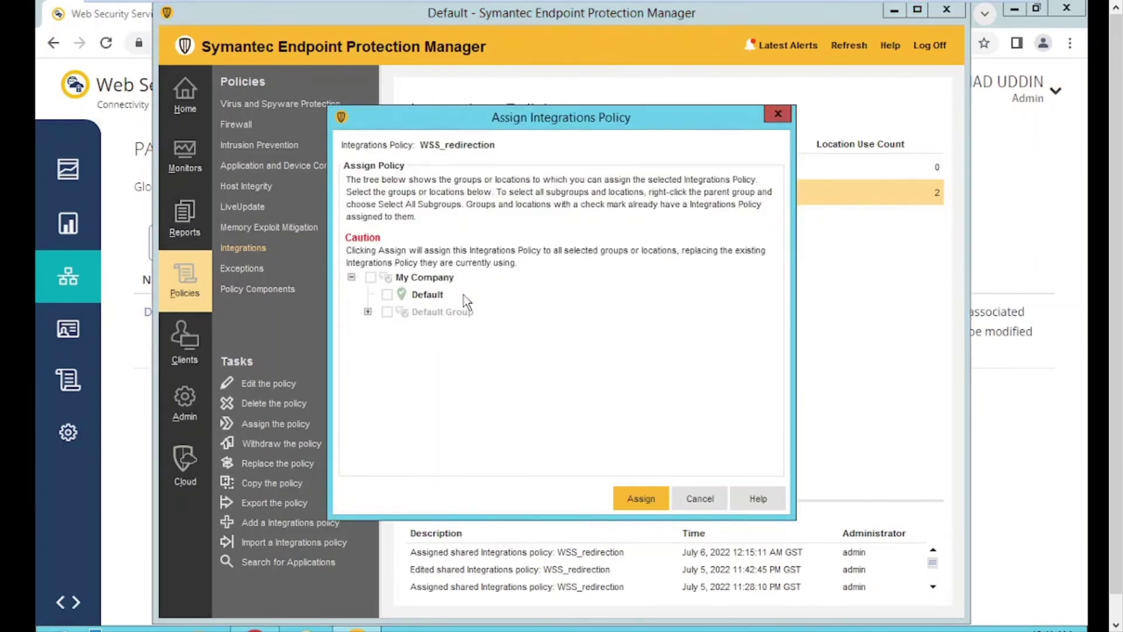
{"action": "left_click", "coordinate": [370, 279]}
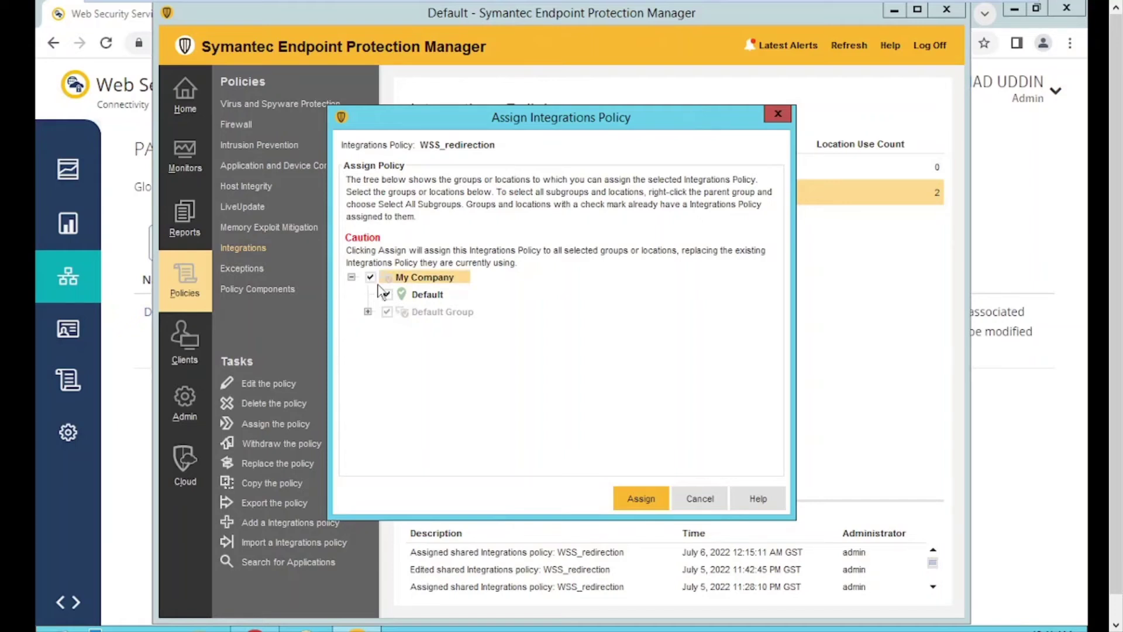
{"action": "left_click", "coordinate": [644, 503]}
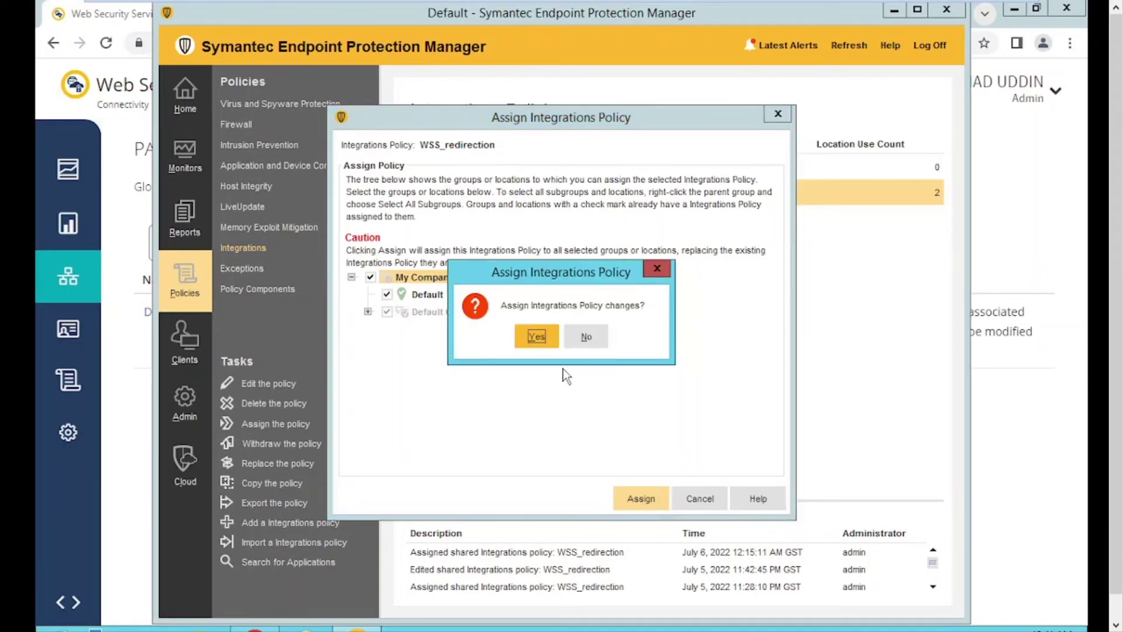
{"action": "left_click", "coordinate": [536, 343]}
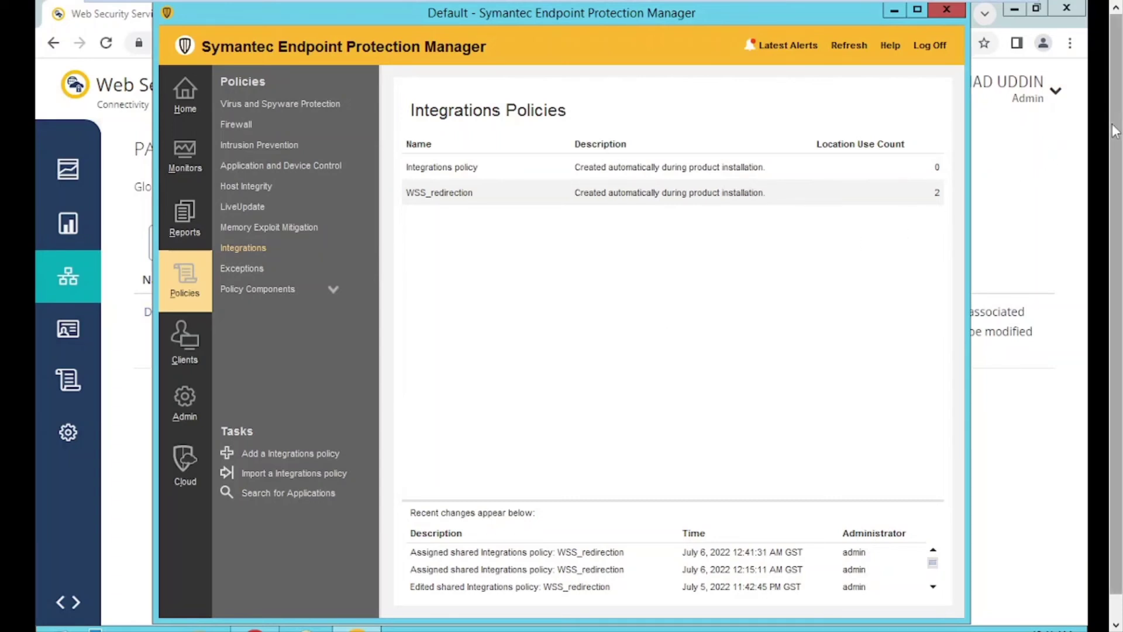
{"action": "scroll", "coordinate": [1114, 131], "scroll_direction": "down", "scroll_amount": 1}
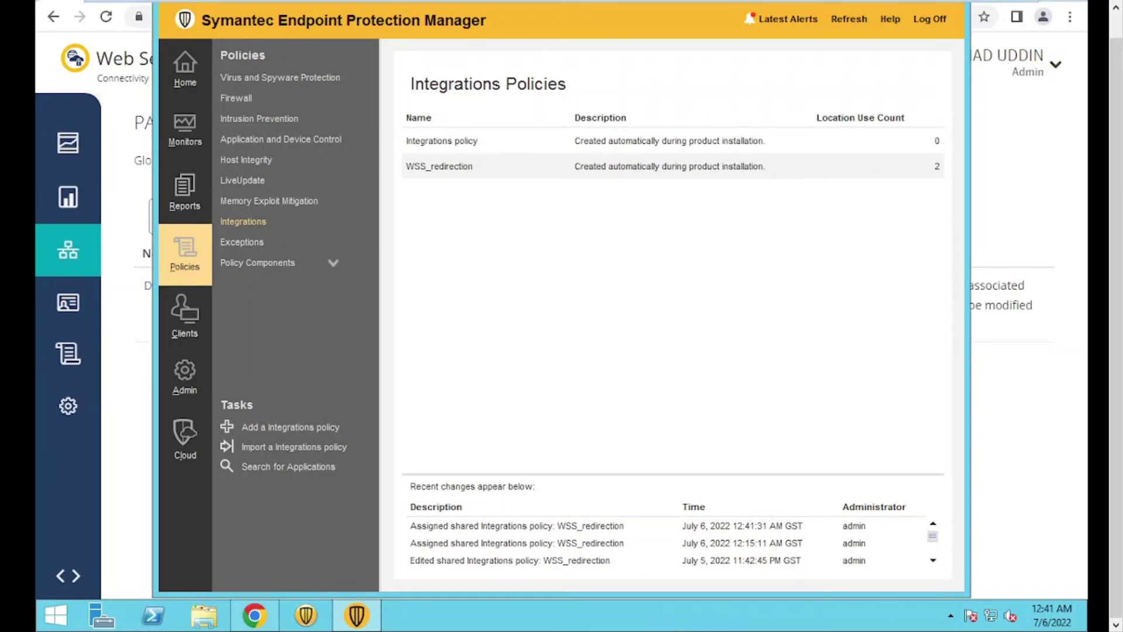
Step: Open the SEP client's Client Management settings and confirm WSS Traffic Redirection is enabled on port 2968
{"action": "left_click", "coordinate": [950, 616]}
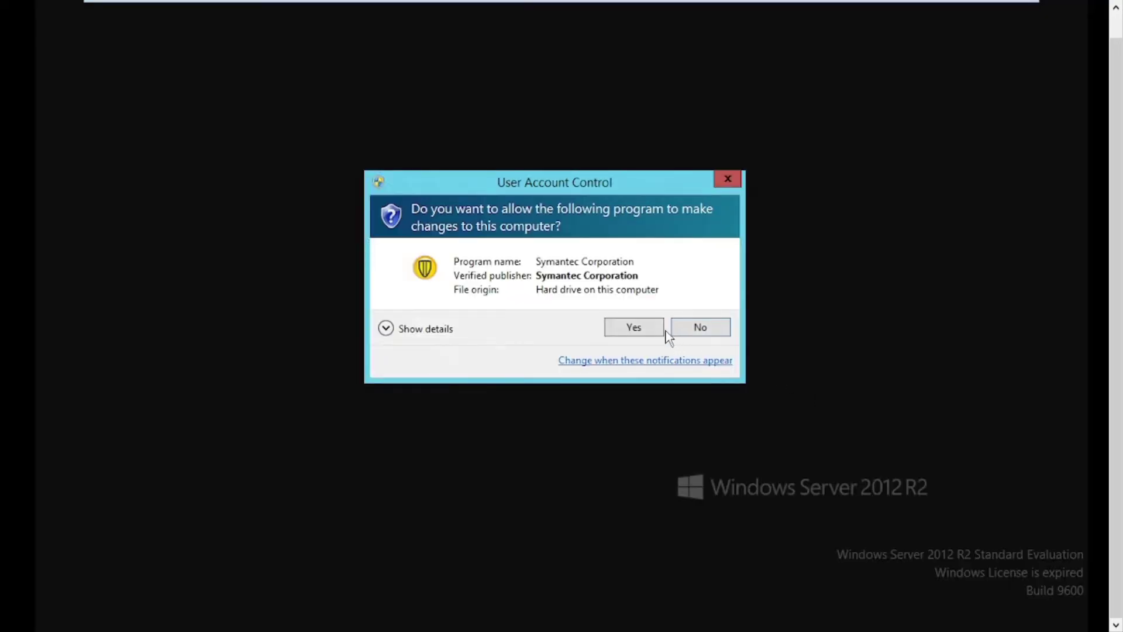
{"action": "left_click", "coordinate": [656, 329]}
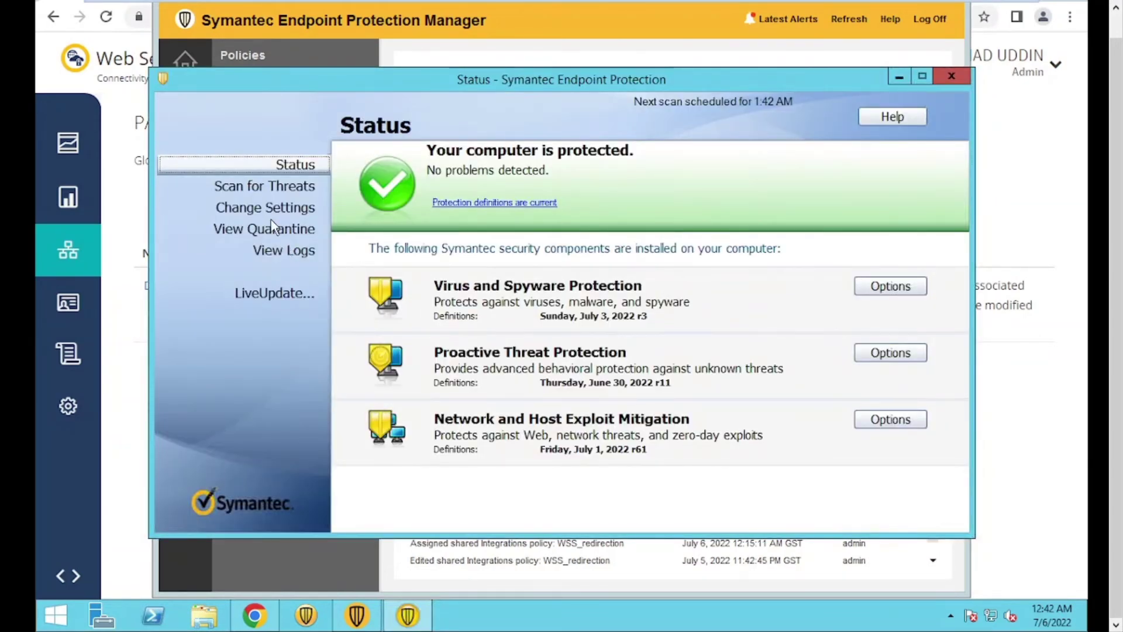
{"action": "left_click", "coordinate": [270, 210]}
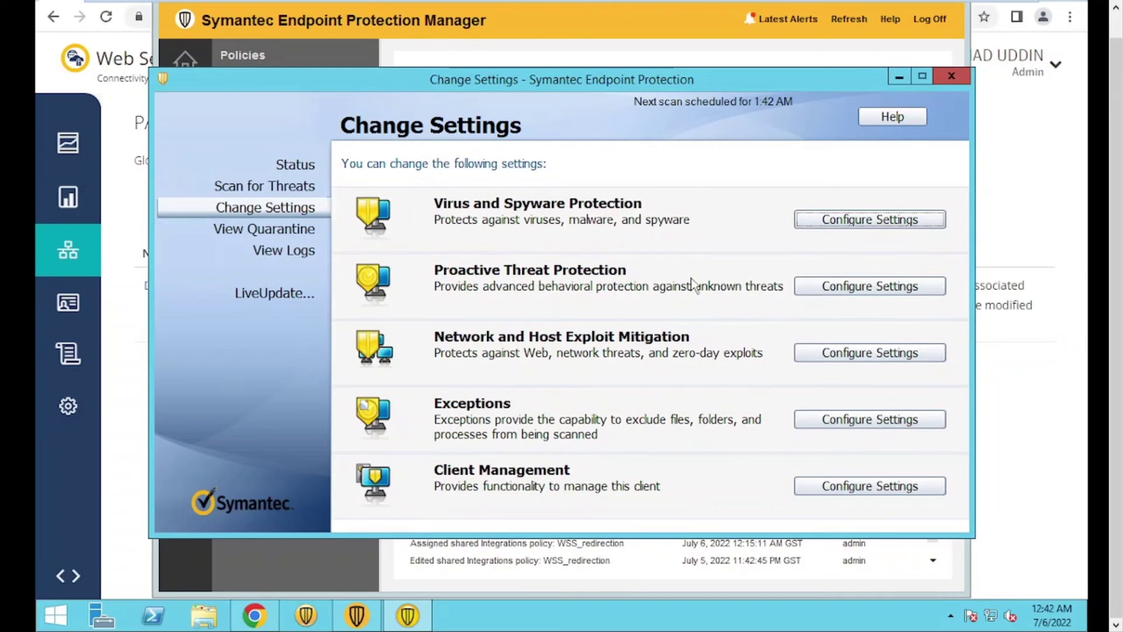
{"action": "left_click", "coordinate": [871, 493]}
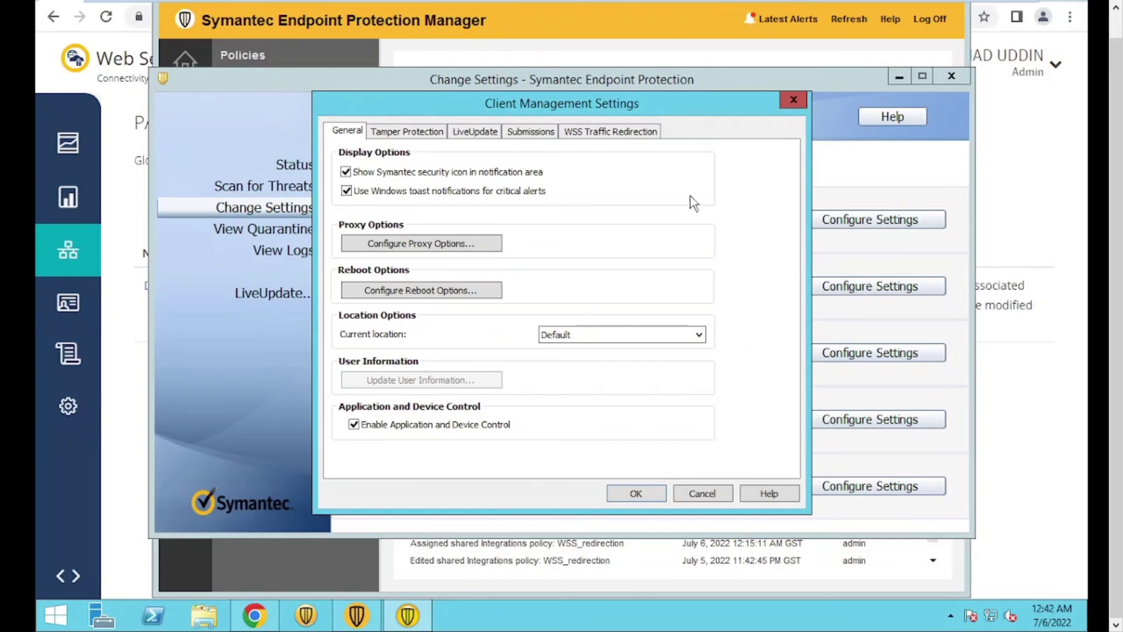
{"action": "left_click", "coordinate": [607, 136]}
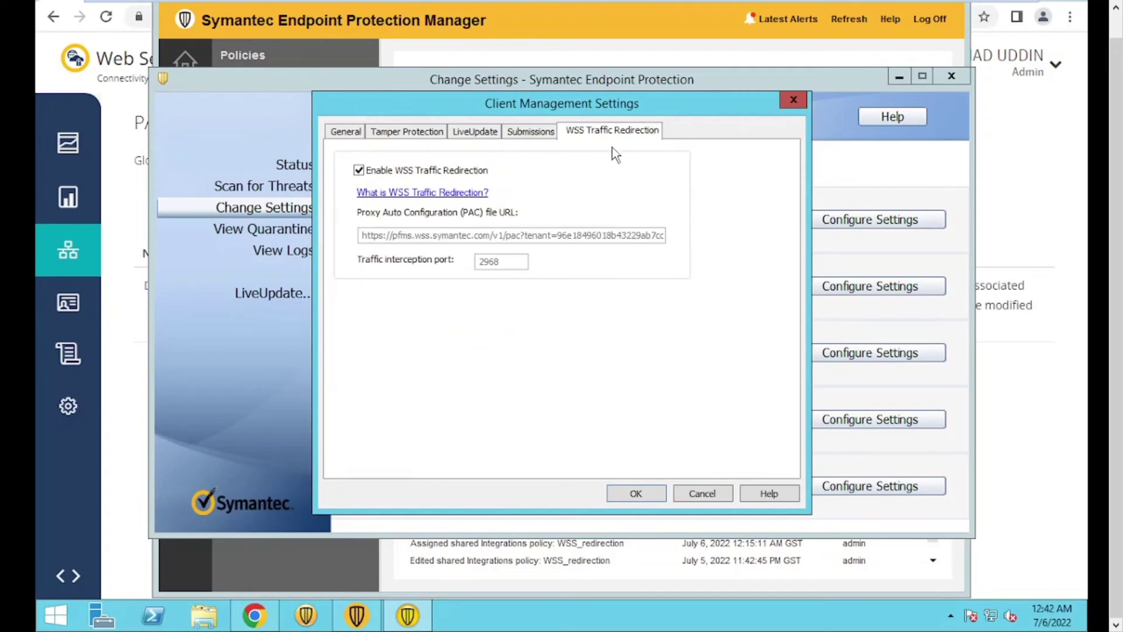
{"action": "mouse_move", "coordinate": [374, 236]}
{"action": "left_click", "coordinate": [654, 495]}
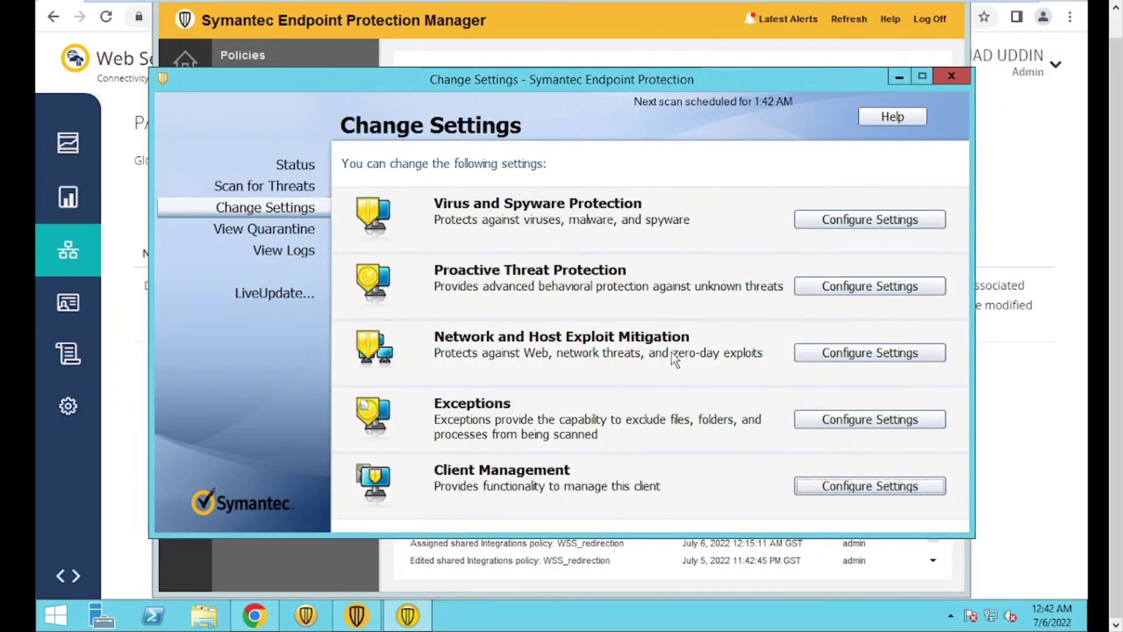
Step: Open a new Chrome incognito window and load test.threatpulse.com to get 'You are Protected!'
{"action": "left_click", "coordinate": [258, 619]}
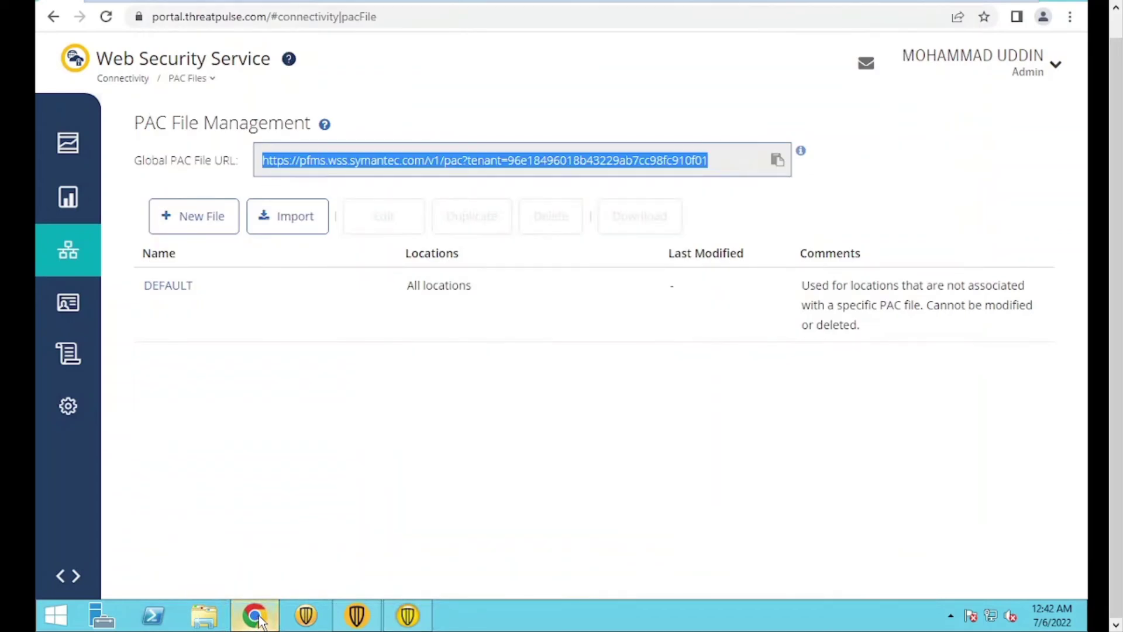
{"action": "right_click", "coordinate": [259, 620]}
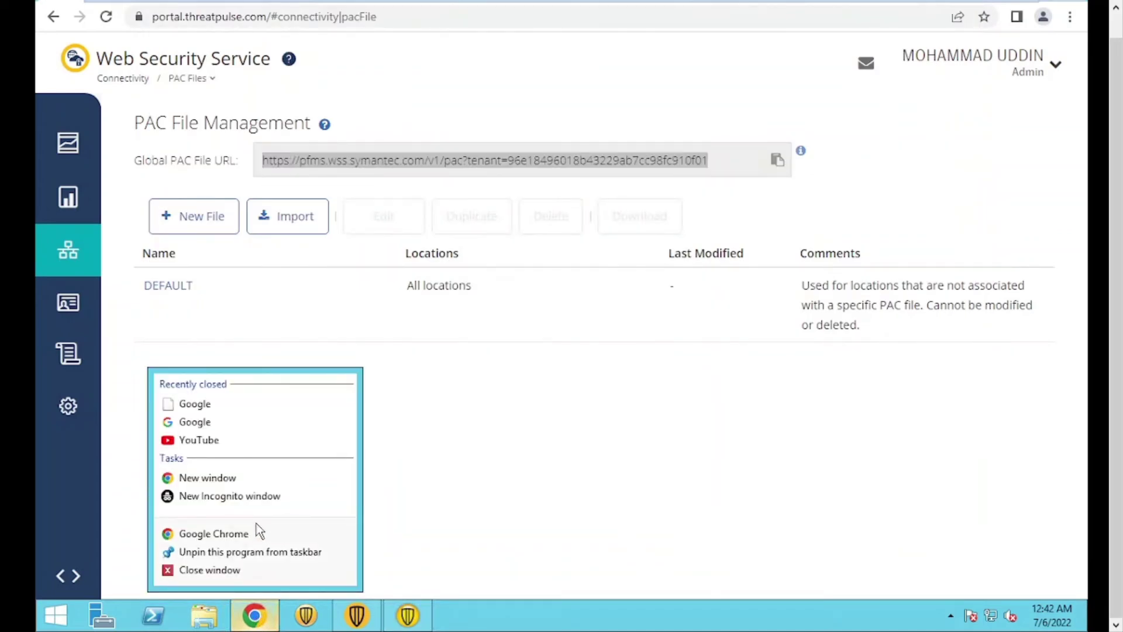
{"action": "left_click", "coordinate": [248, 498]}
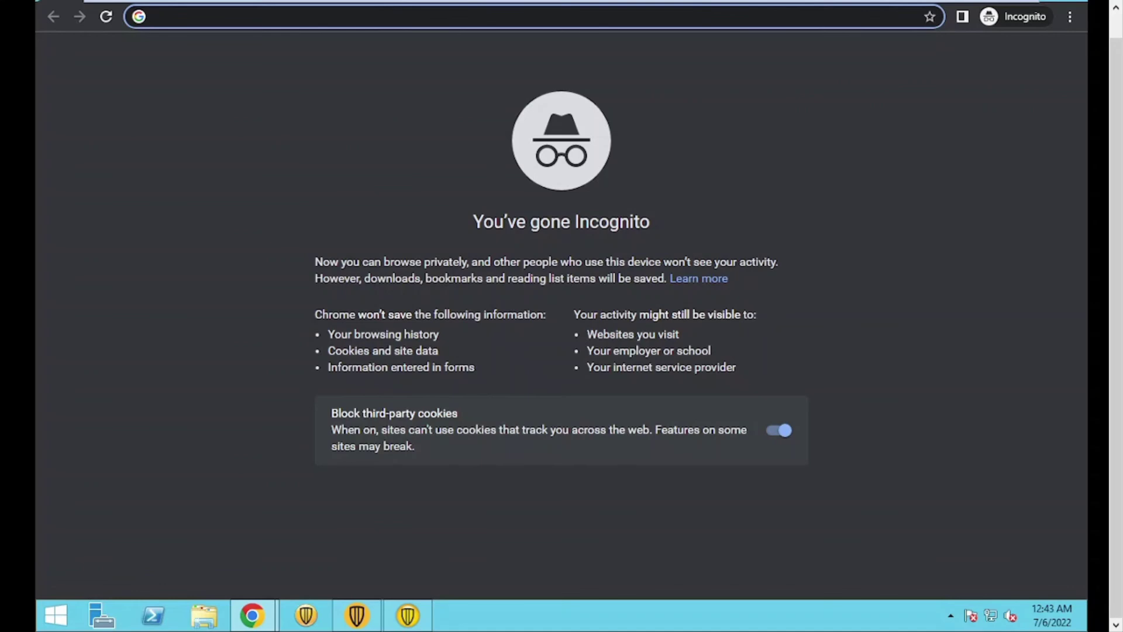
{"action": "type", "text": "test.th"}
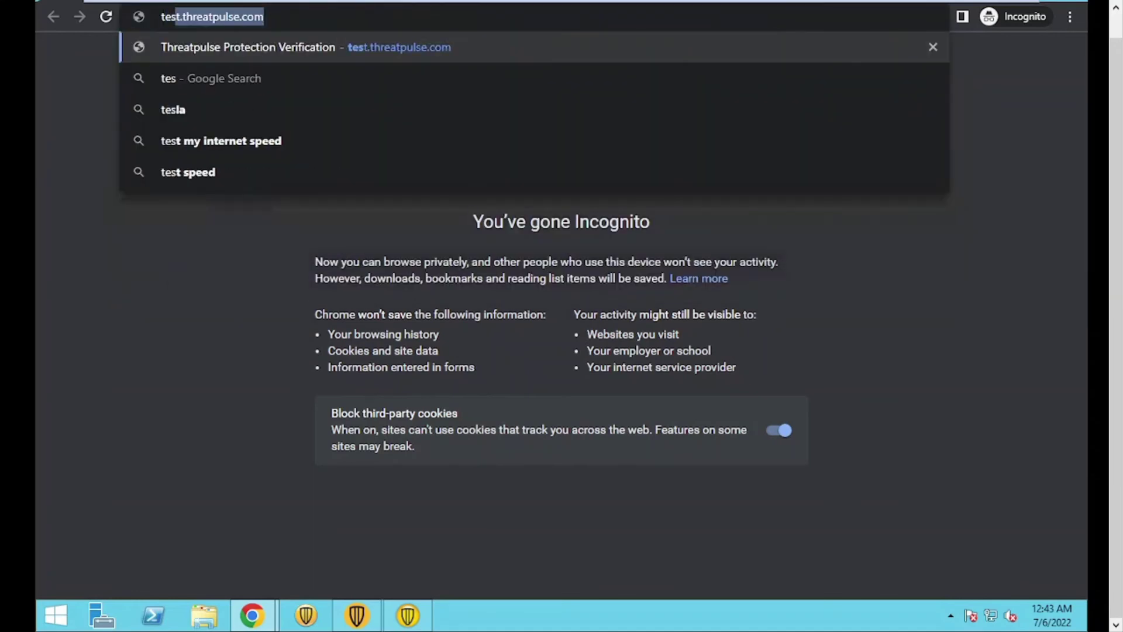
{"action": "type", "text": "reat"}
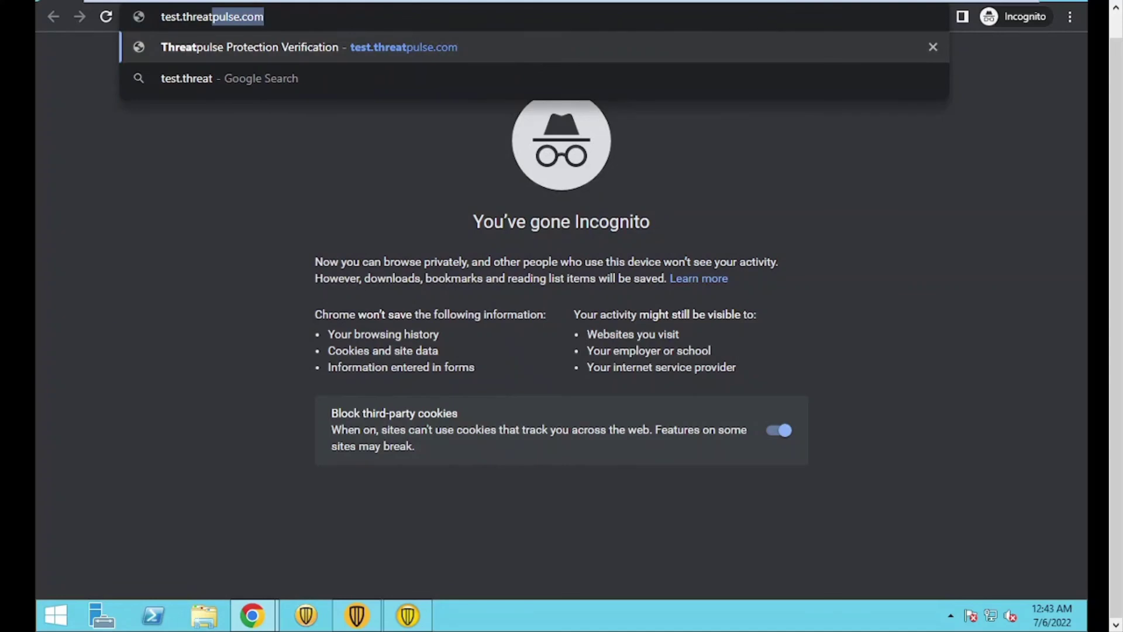
{"action": "type", "text": "pulse.com"}
{"action": "key", "text": "Return"}
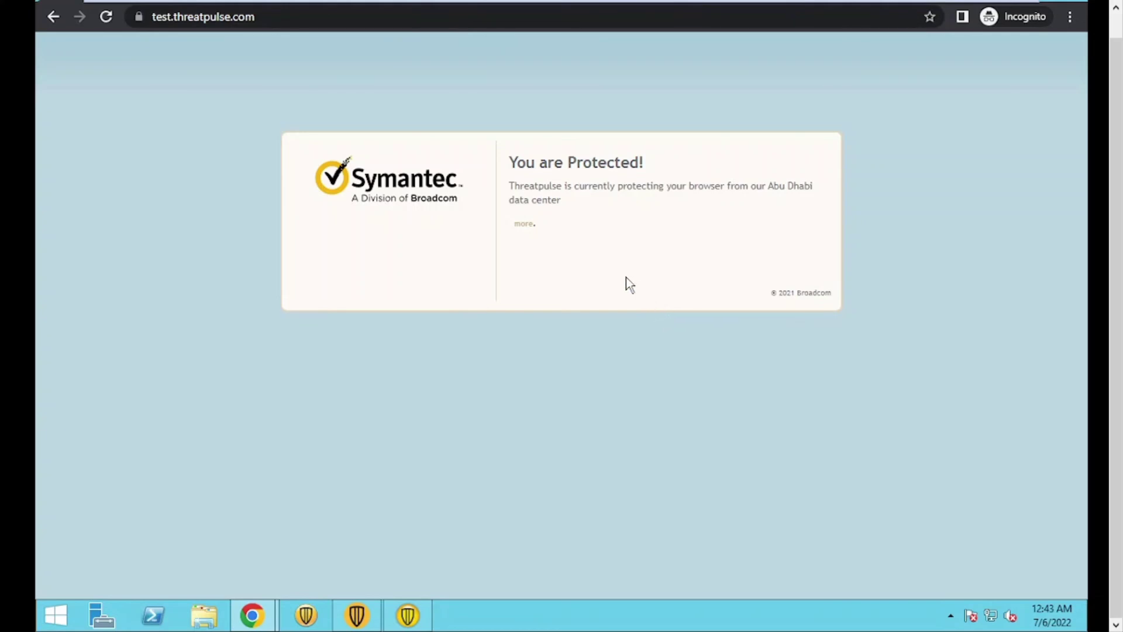
Step: Expand the verification details showing proxy dp2-gaead1-3, then switch back to the WSS window
{"action": "left_click", "coordinate": [528, 225]}
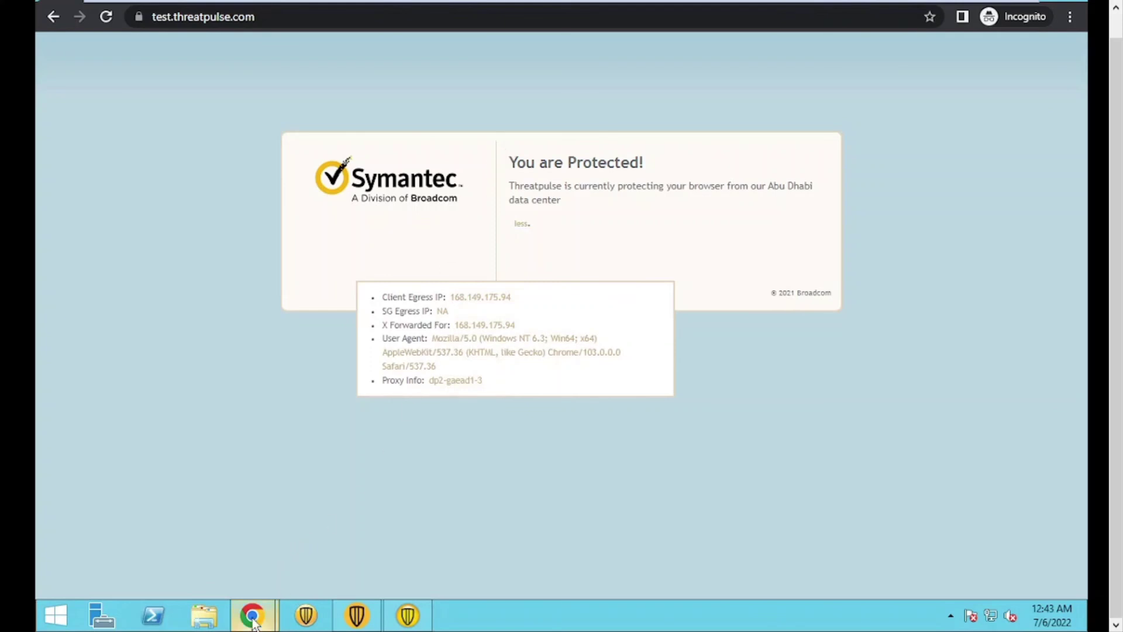
{"action": "mouse_move", "coordinate": [255, 619]}
{"action": "left_click", "coordinate": [224, 550]}
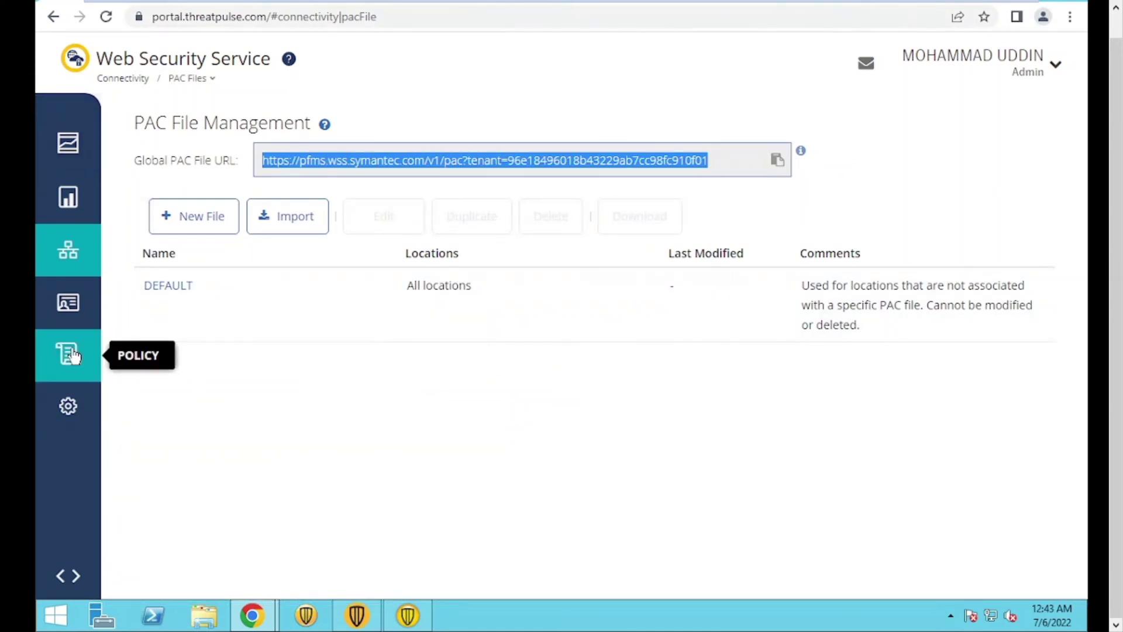
Step: Open Policy > Content Filtering to view rule 1 blocking YouTube for any source
{"action": "left_click", "coordinate": [69, 354]}
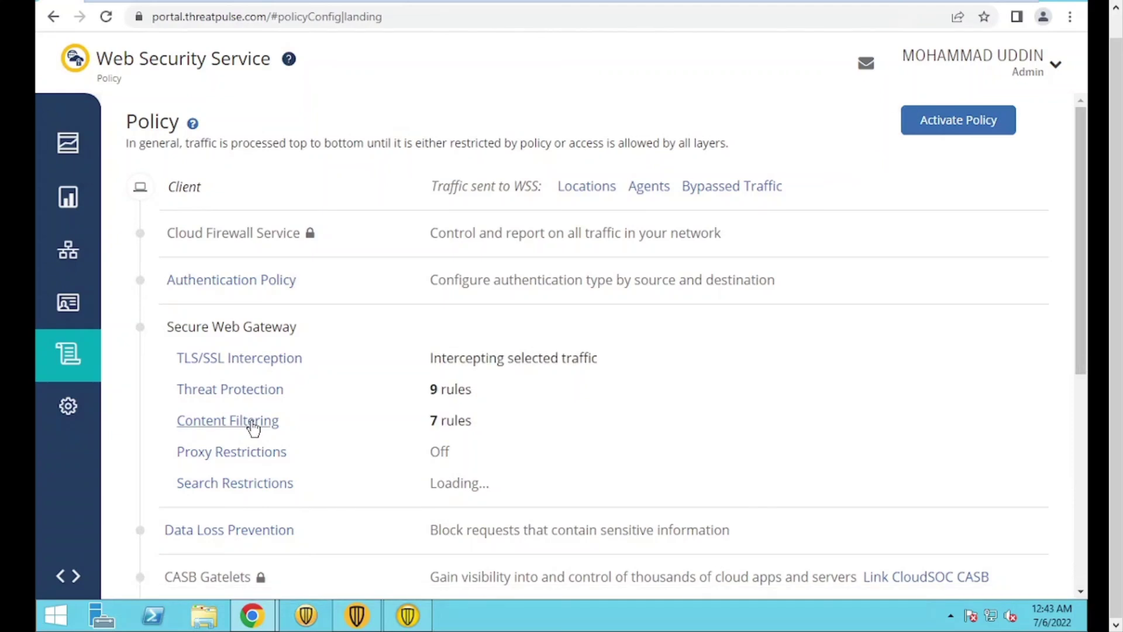
{"action": "left_click", "coordinate": [253, 422]}
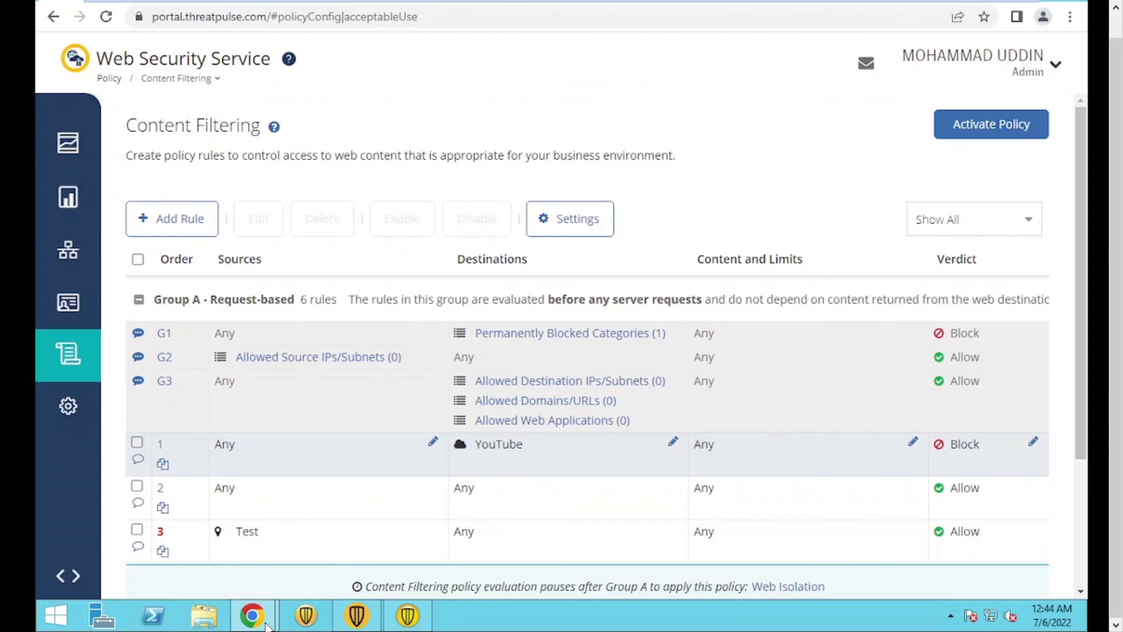
{"action": "mouse_move", "coordinate": [276, 602]}
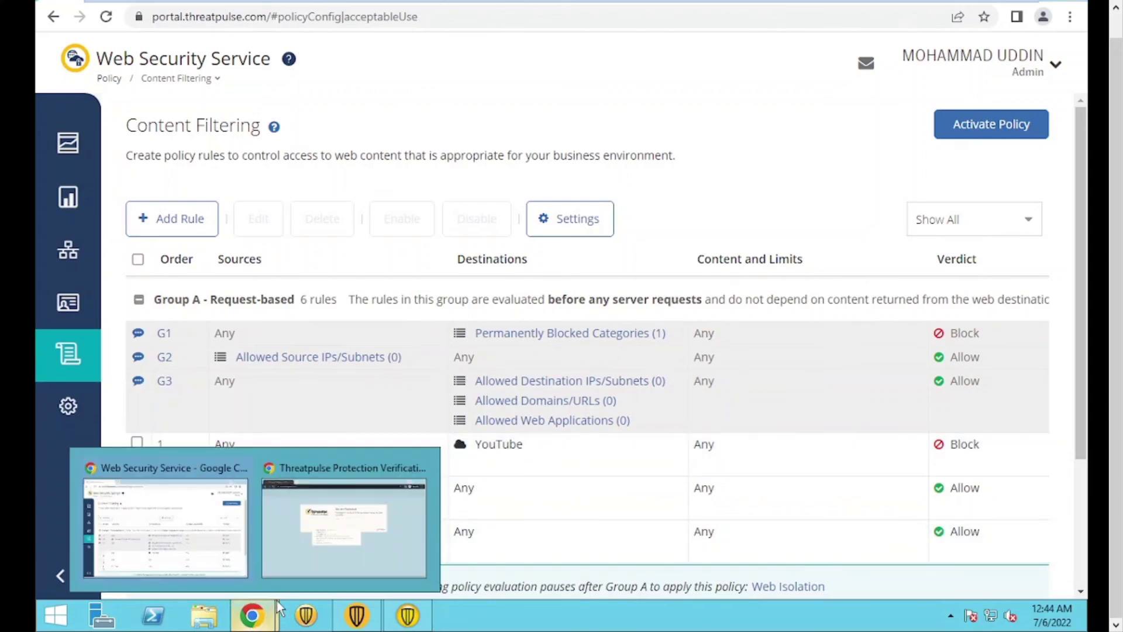
Step: In the incognito window, replace the address with youtube and load it to test the block
{"action": "left_click", "coordinate": [307, 553]}
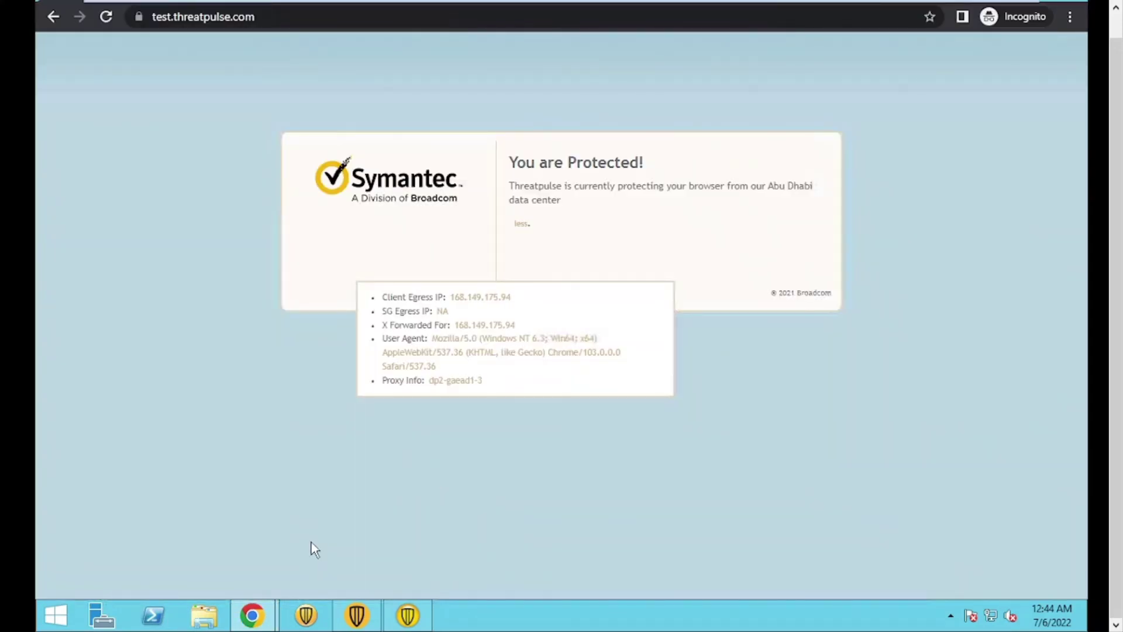
{"action": "left_click", "coordinate": [563, 8]}
{"action": "key", "text": "ctrl+a"}
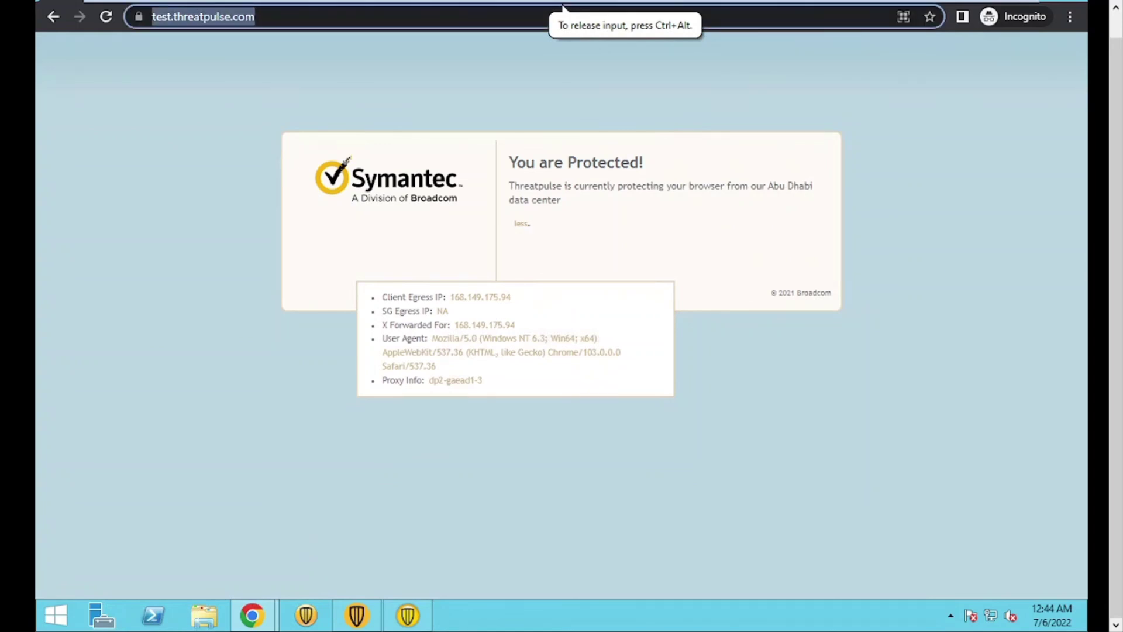
{"action": "type", "text": "yo"}
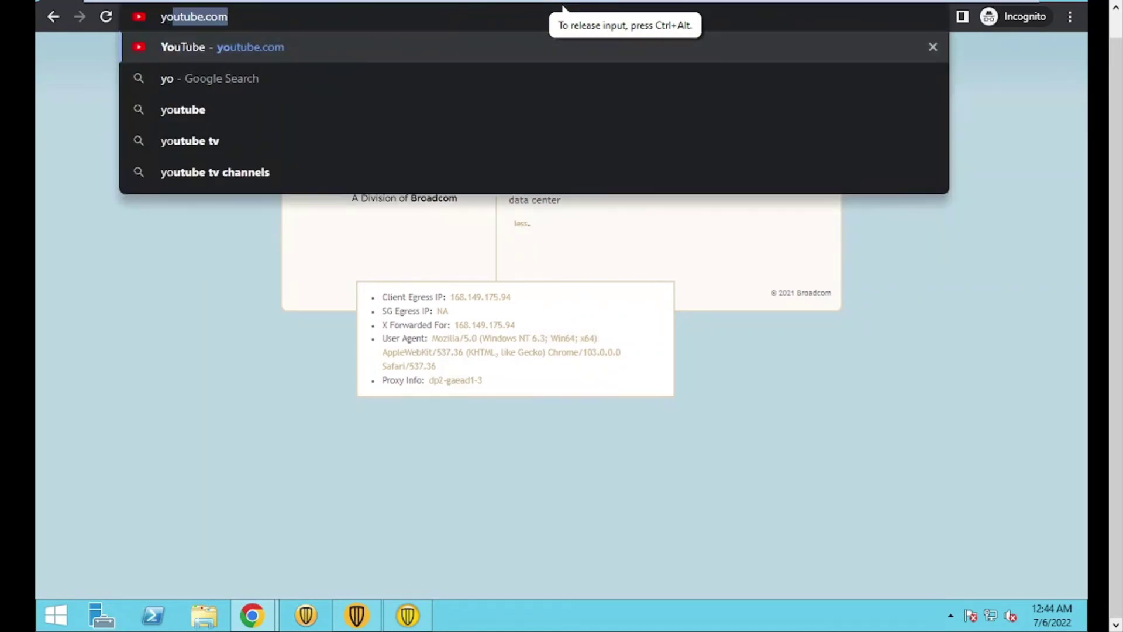
{"action": "type", "text": "utube"}
{"action": "key", "text": "Return"}
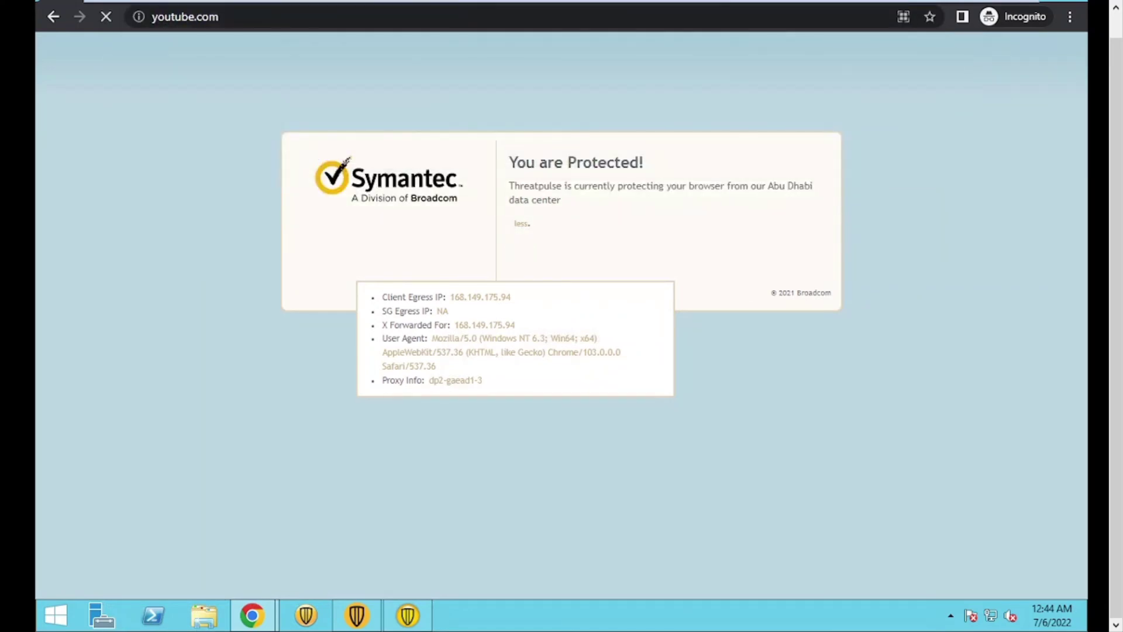